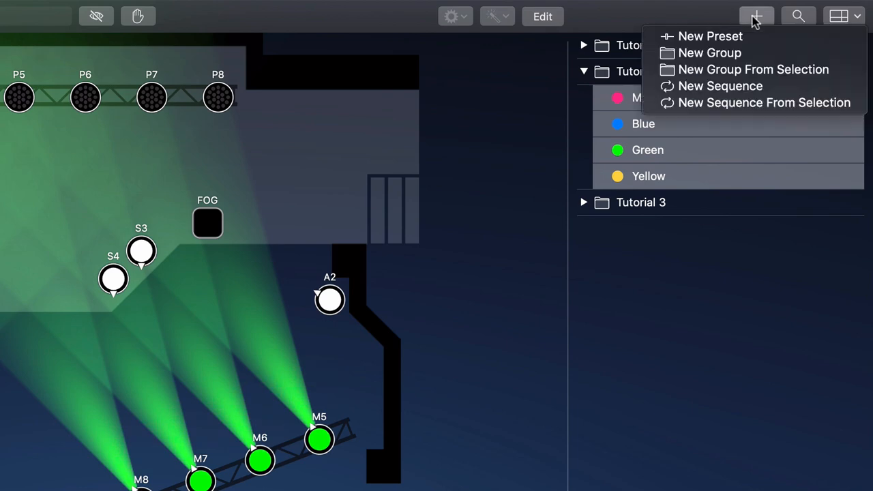
Create a sequence named Colors from the selected colour presets in Tutorial 2 and preview its playback
{"action": "left_click", "coordinate": [745, 102]}
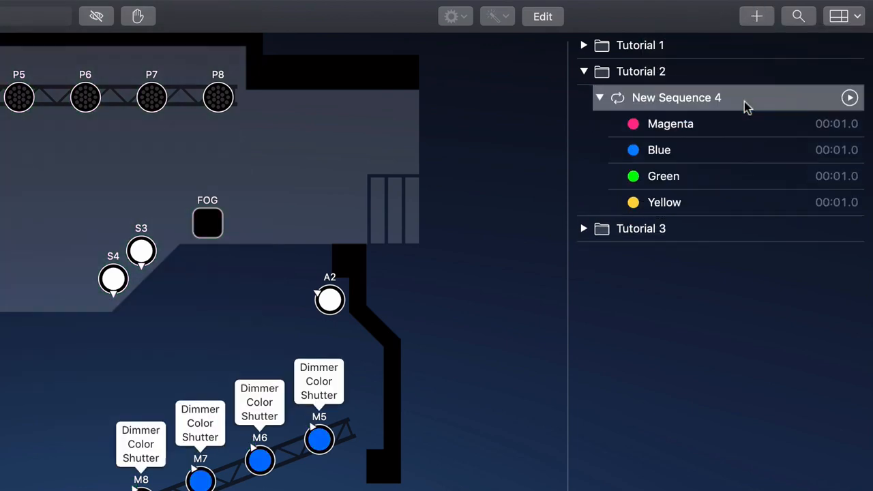
{"action": "type", "text": "Colors"}
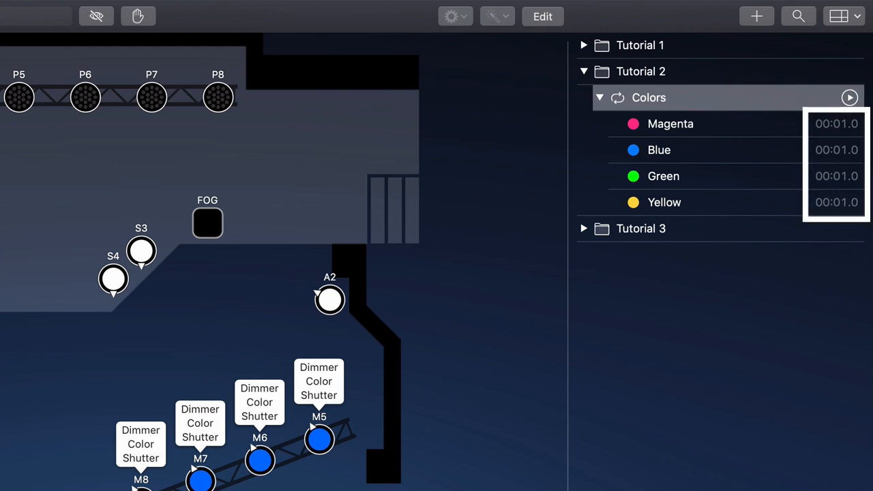
{"action": "left_click", "coordinate": [849, 98]}
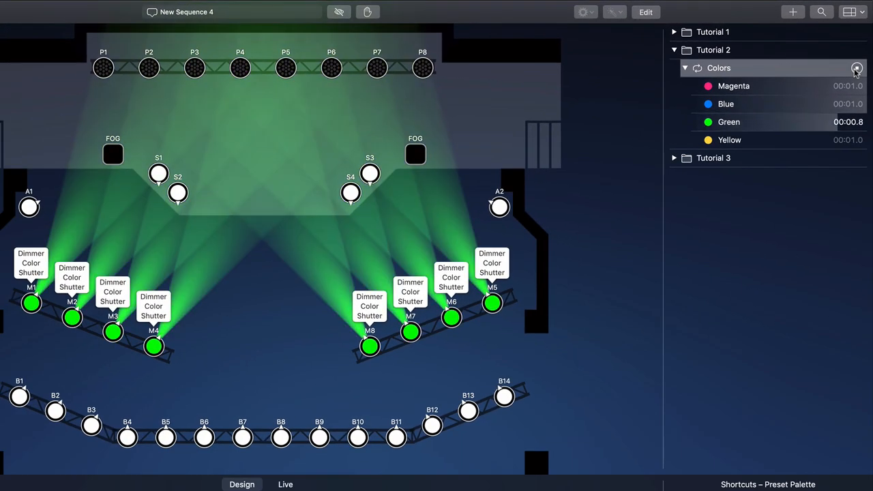
{"action": "left_click", "coordinate": [856, 68]}
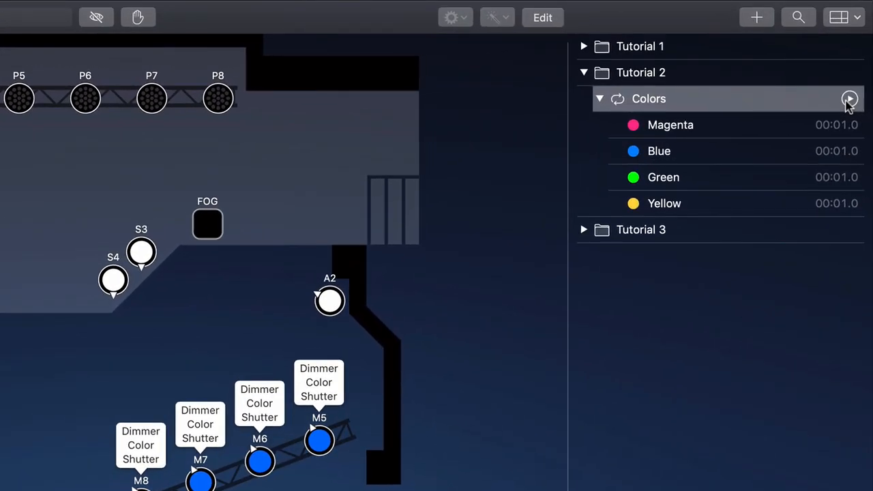
Set the hold times of the Green and Yellow presets in the Colors sequence to 0.5 seconds
{"action": "double_click", "coordinate": [845, 184]}
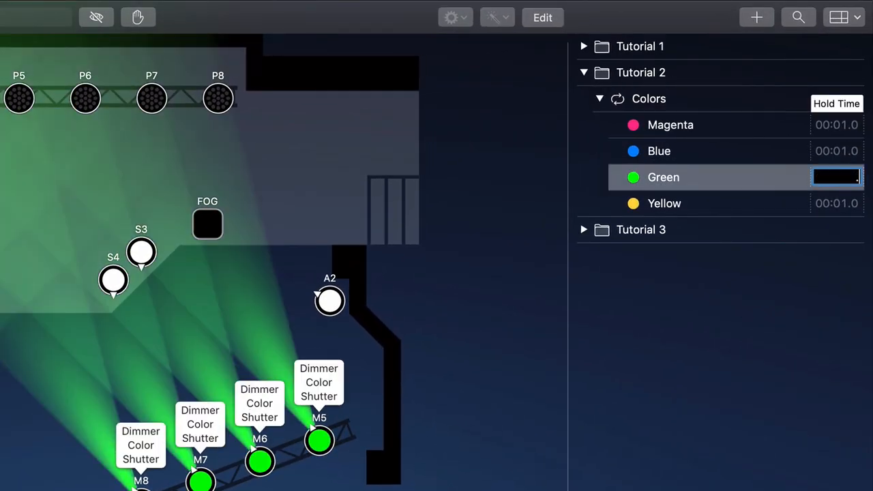
{"action": "key", "text": "Tab"}
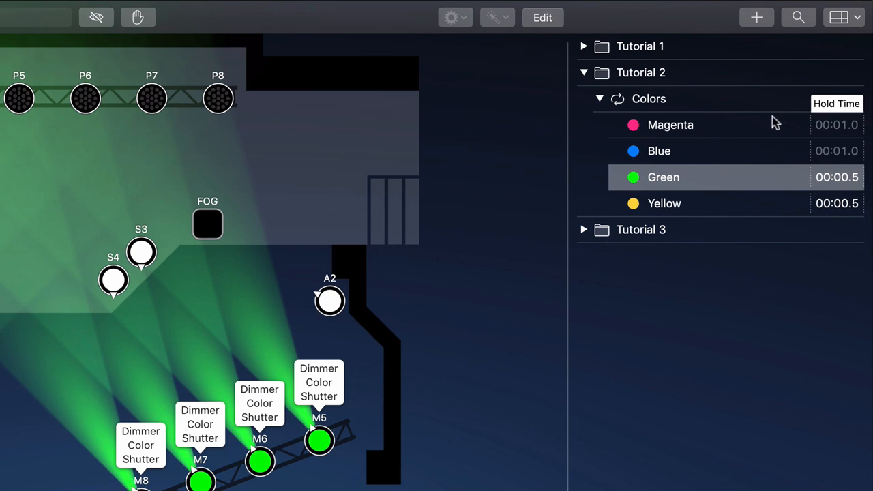
Set the Colors sequence's default fade time to 1 second and enable individual fade times
{"action": "right_click", "coordinate": [755, 102]}
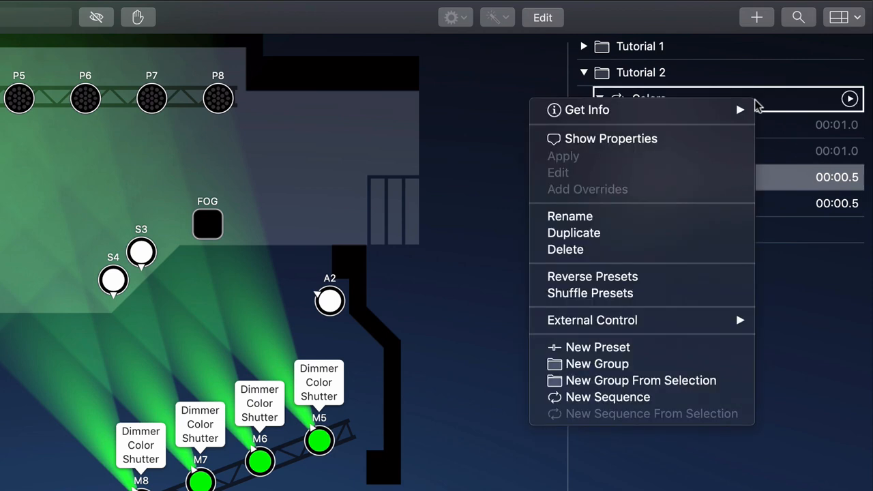
{"action": "left_click", "coordinate": [708, 111]}
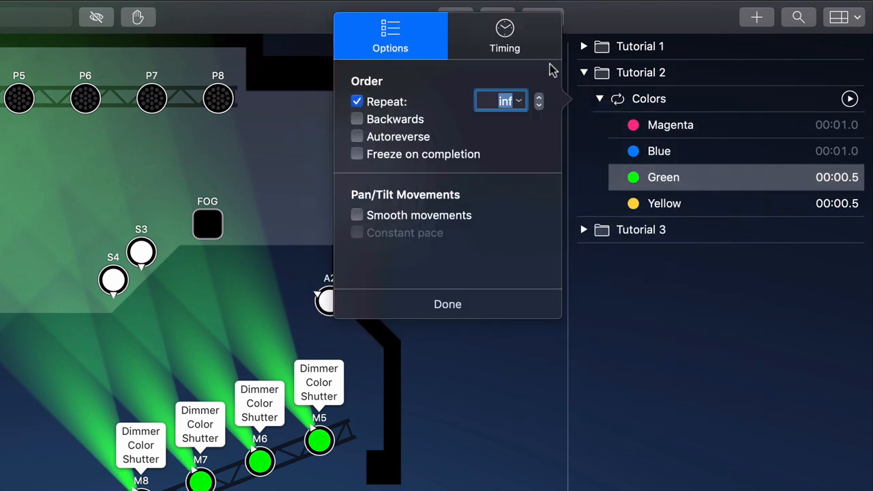
{"action": "left_click", "coordinate": [538, 53]}
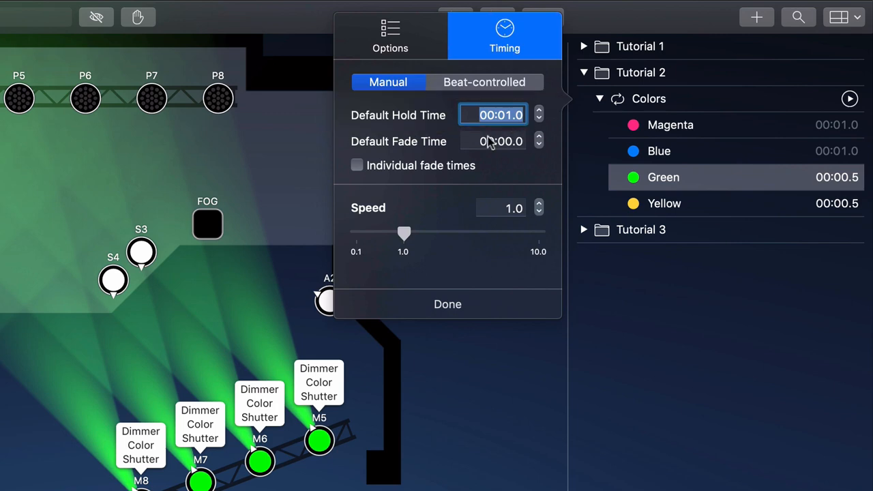
{"action": "left_click", "coordinate": [520, 141]}
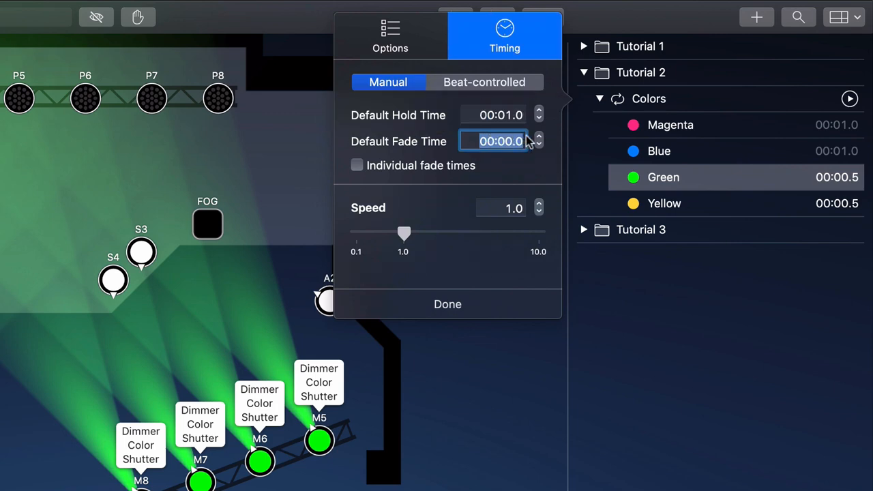
{"action": "left_click", "coordinate": [462, 169]}
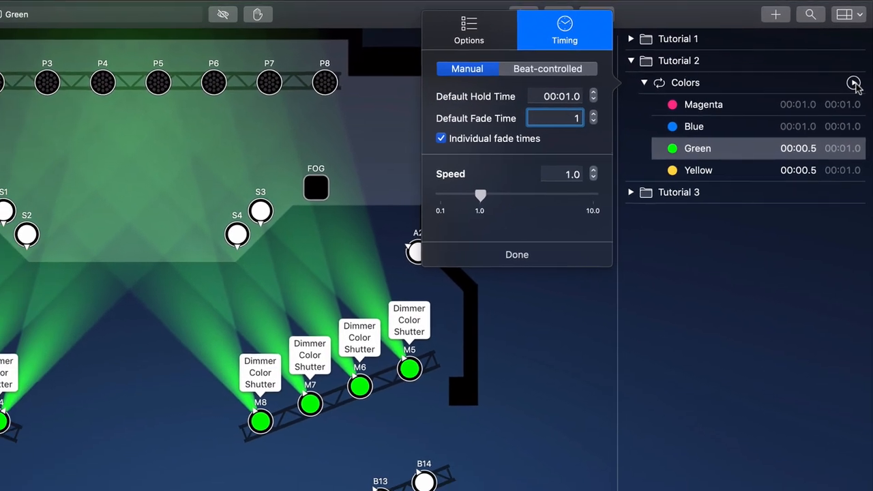
Set the Colors sequence's speed to 1.8 while it plays, and stop the playback
{"action": "left_click", "coordinate": [852, 103]}
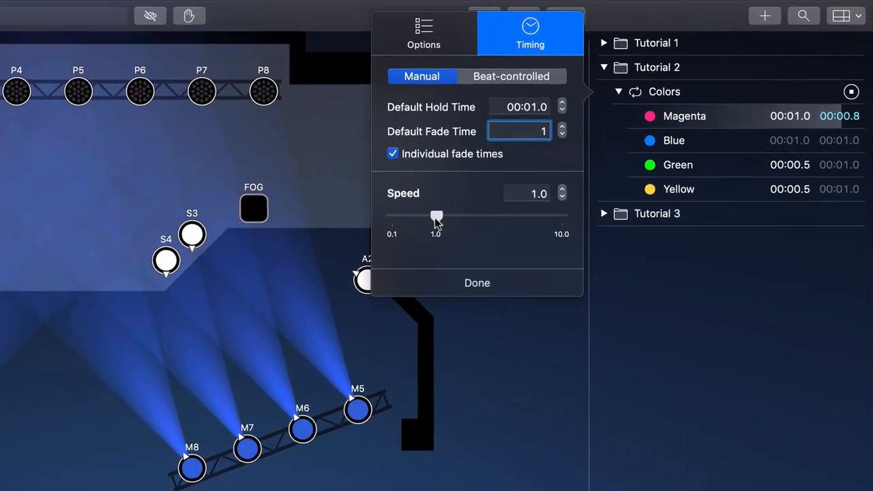
{"action": "left_click_drag", "start_coordinate": [434, 217], "coordinate": [460, 217]}
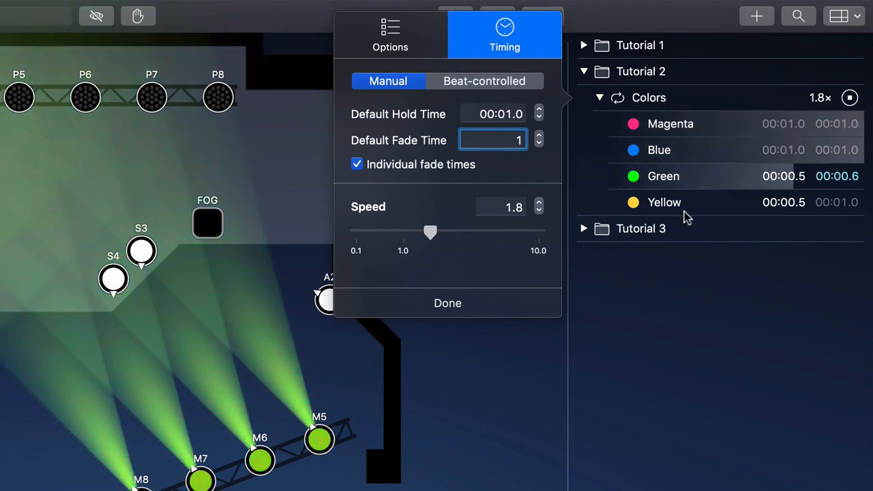
{"action": "left_click", "coordinate": [849, 98]}
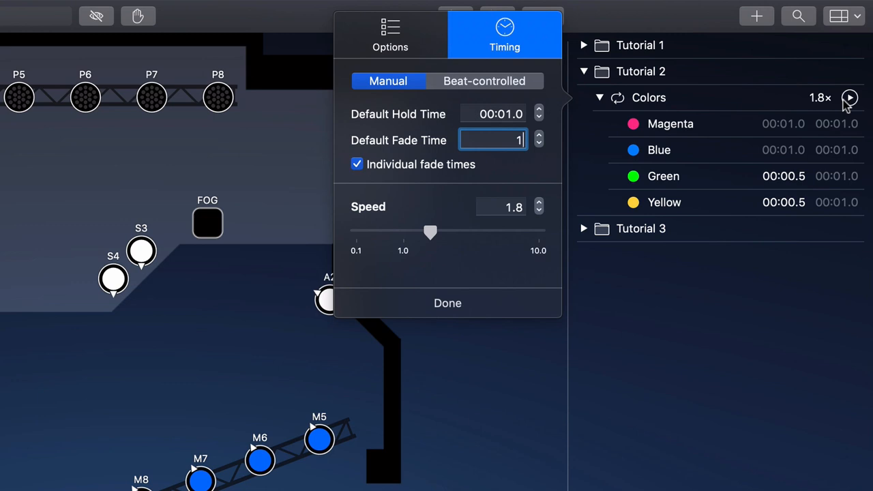
Set the default hold time to 0 for the whole Colors sequence, including Green and Yellow, and play it
{"action": "left_click_drag", "start_coordinate": [481, 117], "coordinate": [525, 121]}
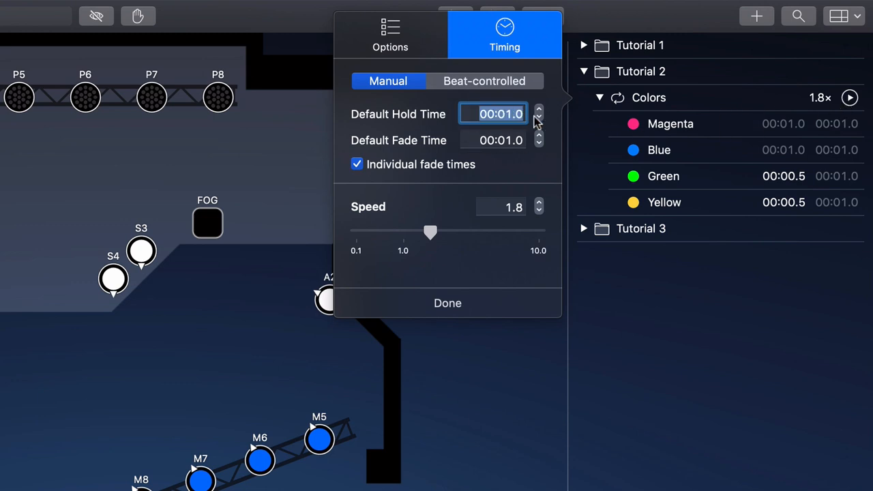
{"action": "left_click", "coordinate": [777, 175]}
{"action": "left_click", "coordinate": [779, 201], "text": "shift"}
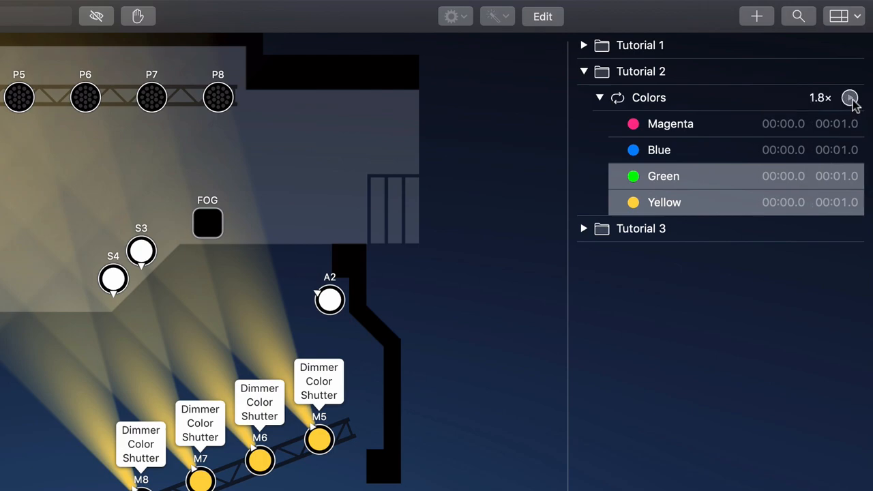
{"action": "left_click", "coordinate": [850, 98]}
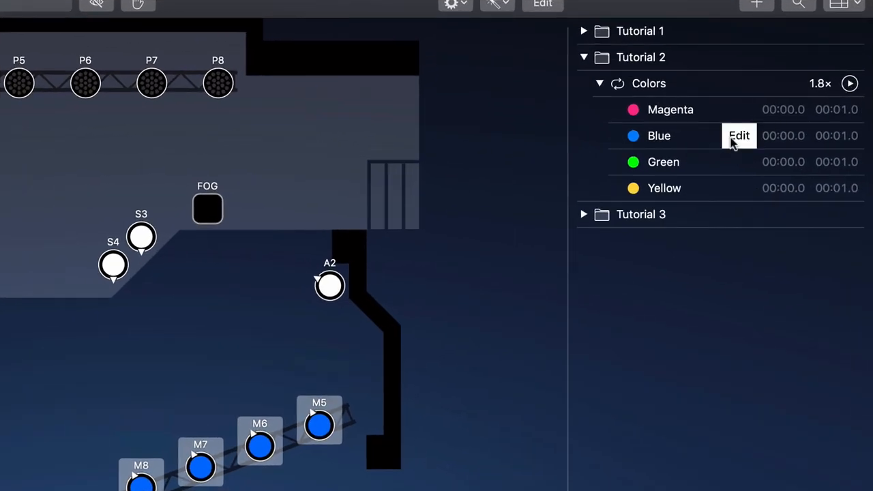
Move the Blue preset to the end of the Colors sequence and the Yellow preset to its start
{"action": "left_click_drag", "start_coordinate": [718, 149], "coordinate": [717, 197]}
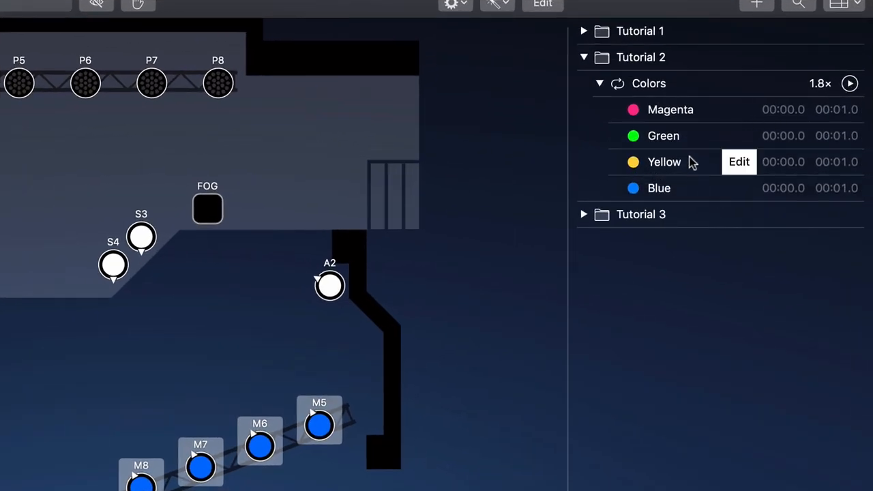
{"action": "left_click_drag", "start_coordinate": [698, 113], "coordinate": [698, 109]}
Shuffle the order of all four presets in the Colors sequence
{"action": "left_click", "coordinate": [698, 112]}
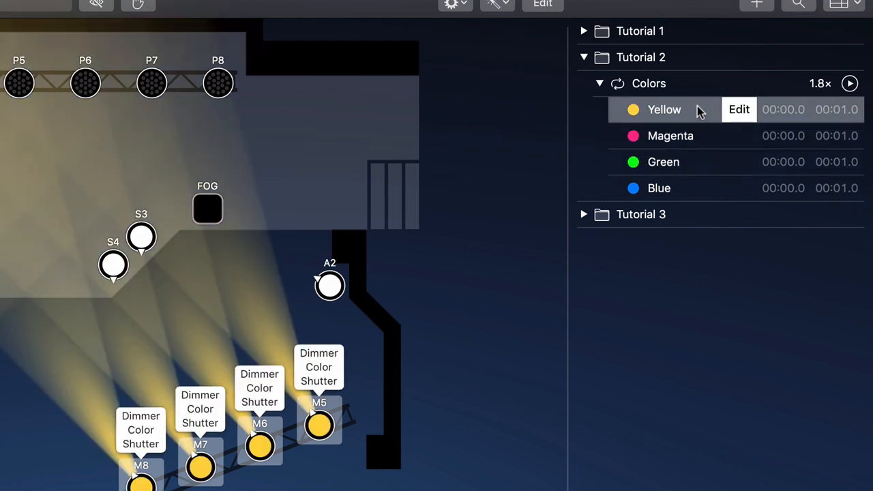
{"action": "left_click", "coordinate": [692, 190], "text": "shift"}
{"action": "right_click", "coordinate": [692, 190]}
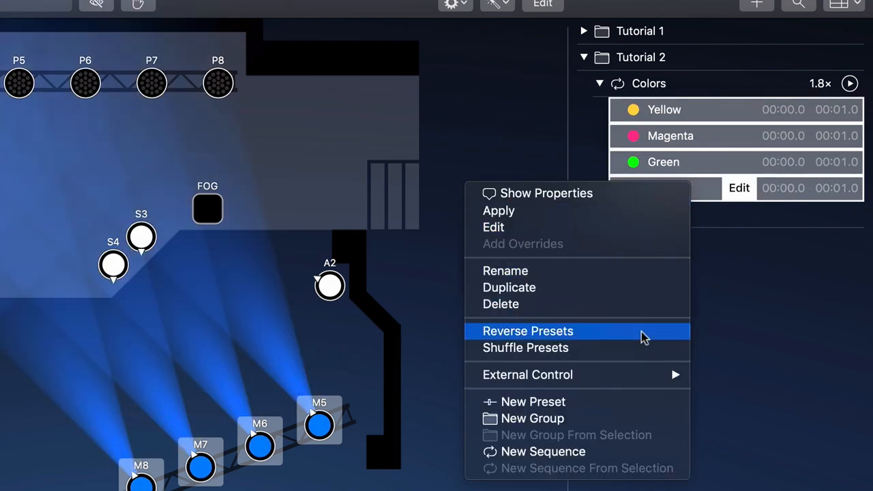
{"action": "left_click", "coordinate": [641, 349]}
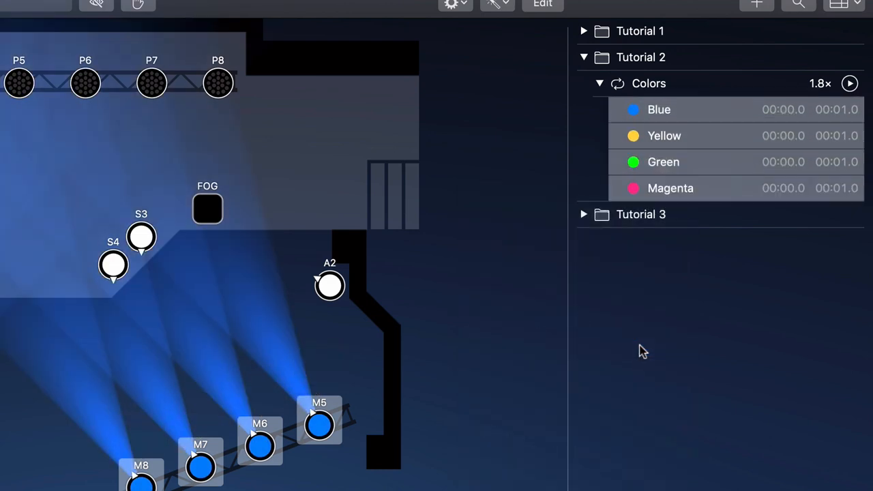
Reorder the presets of the Colors sequence to Magenta, Blue, Green, Yellow
{"action": "left_click", "coordinate": [641, 352]}
{"action": "left_click_drag", "start_coordinate": [662, 197], "coordinate": [670, 87]}
{"action": "left_click_drag", "start_coordinate": [665, 181], "coordinate": [663, 196]}
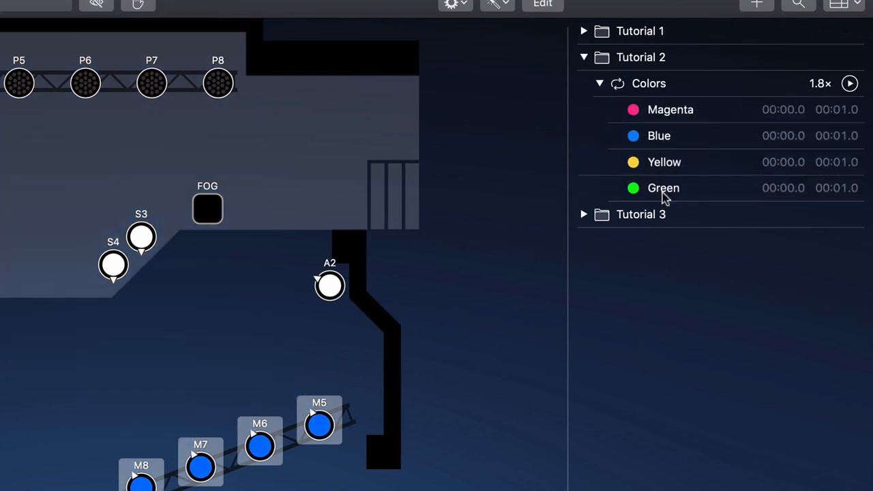
Edit the Blue preset and set the iris size of moving lights M1 to M8 to 40%
{"action": "left_click", "coordinate": [729, 139]}
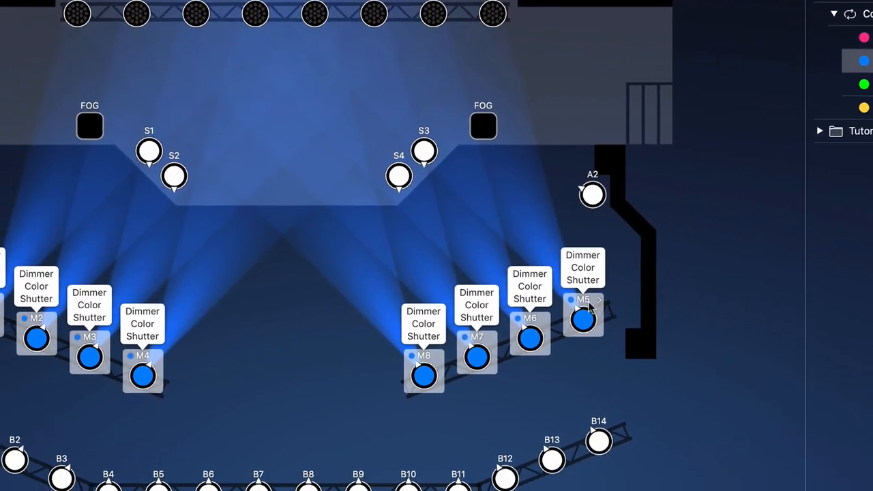
{"action": "left_click", "coordinate": [320, 407]}
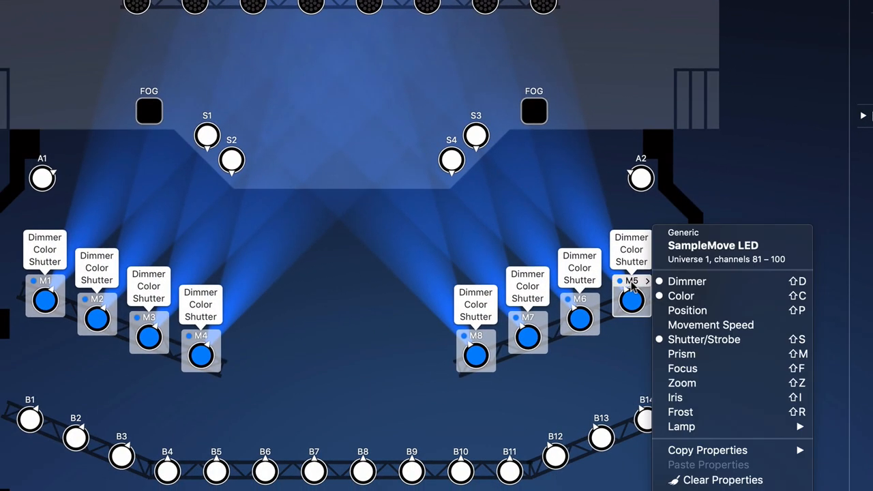
{"action": "left_click", "coordinate": [739, 399]}
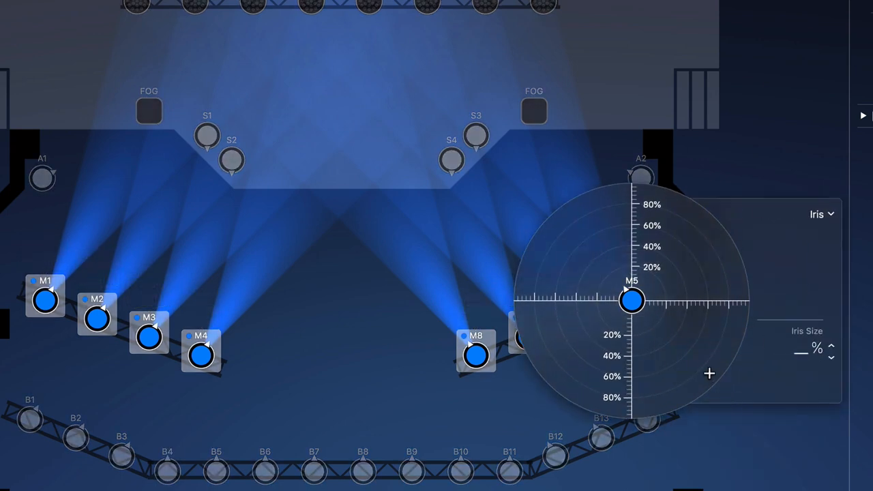
{"action": "left_click_drag", "start_coordinate": [709, 373], "coordinate": [668, 345]}
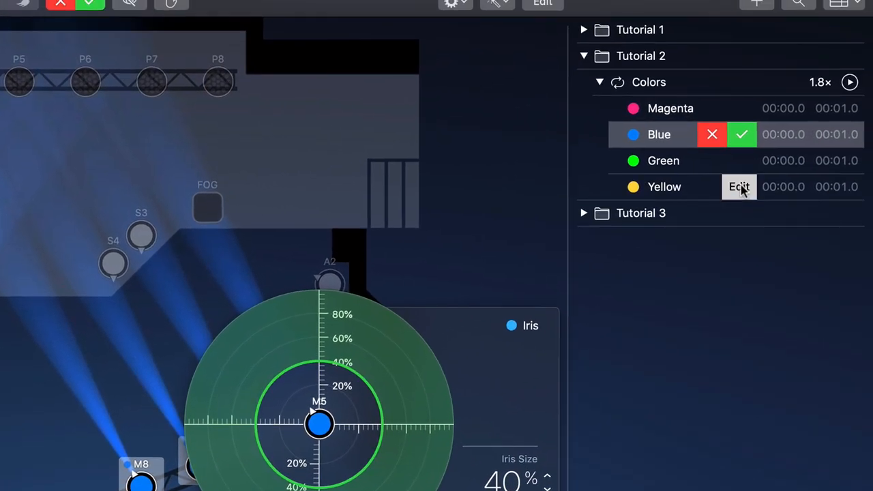
Edit the Yellow preset, set the iris size of moving lights M1 to M8 to 40%, and save it
{"action": "left_click", "coordinate": [739, 187]}
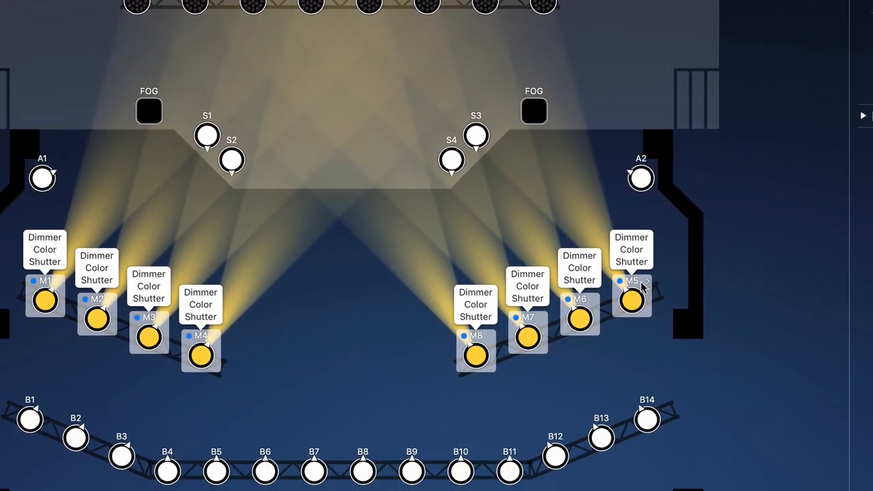
{"action": "right_click", "coordinate": [643, 287]}
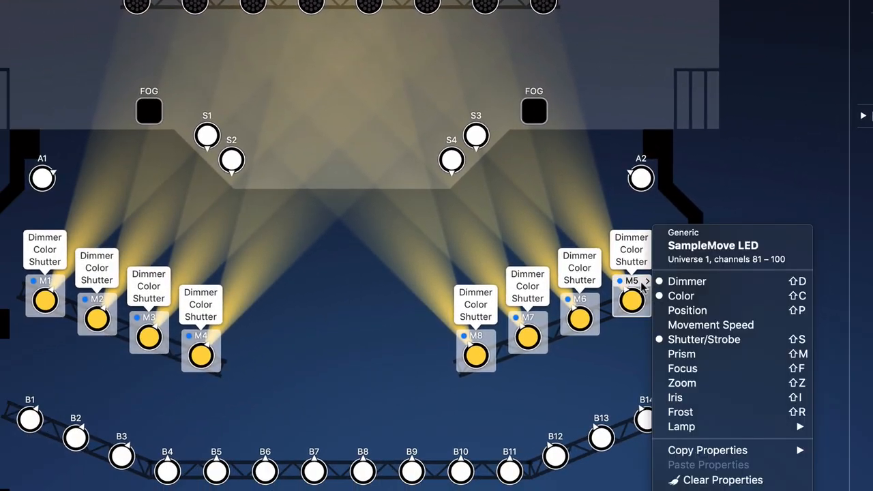
{"action": "left_click", "coordinate": [765, 401]}
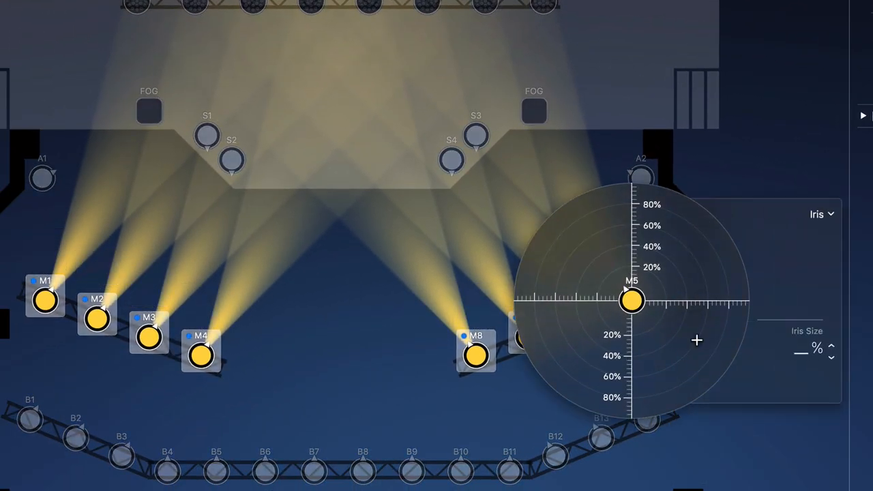
{"action": "left_click_drag", "start_coordinate": [696, 339], "coordinate": [677, 332]}
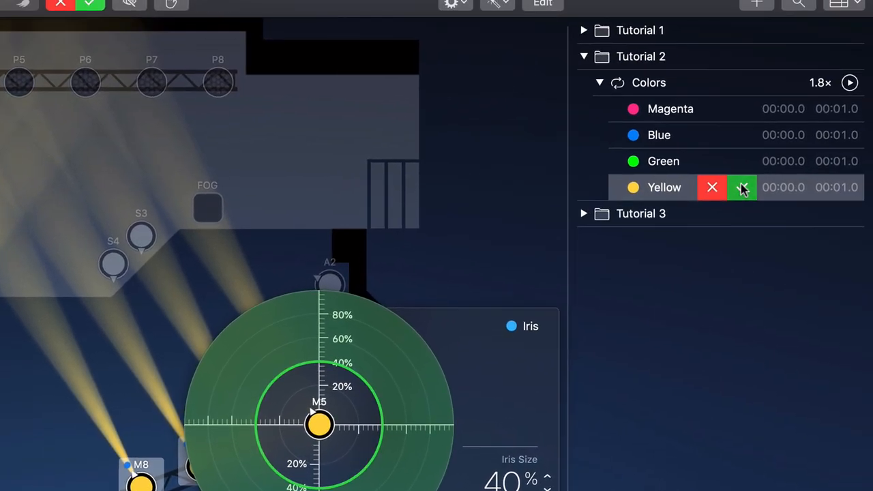
{"action": "left_click", "coordinate": [740, 188]}
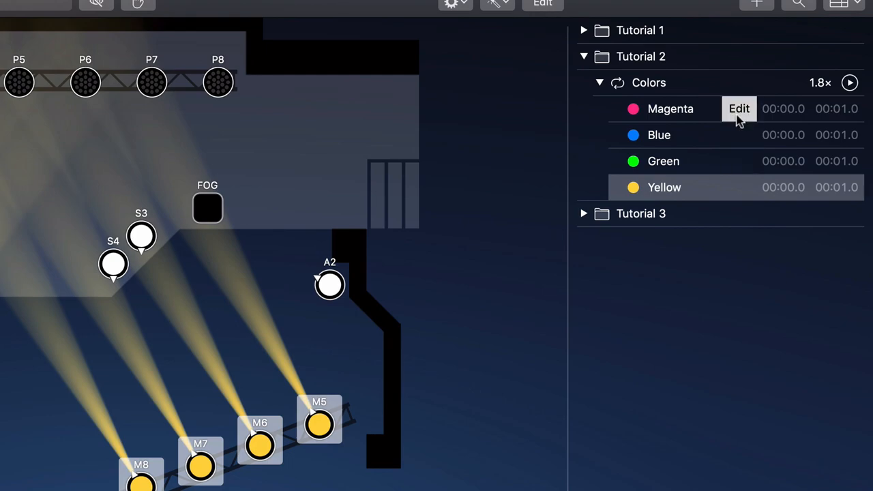
Edit the Magenta preset and set the iris size of moving lights M1 to M8 to 100%
{"action": "left_click", "coordinate": [739, 109]}
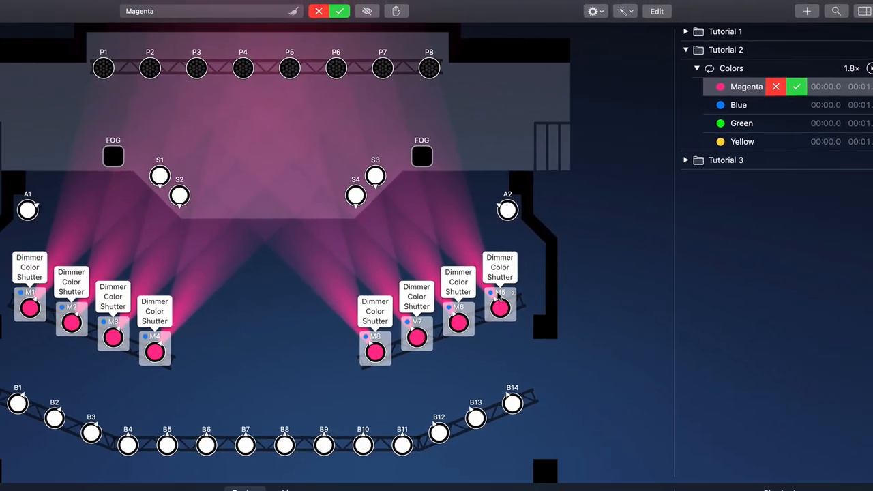
{"action": "right_click", "coordinate": [319, 424]}
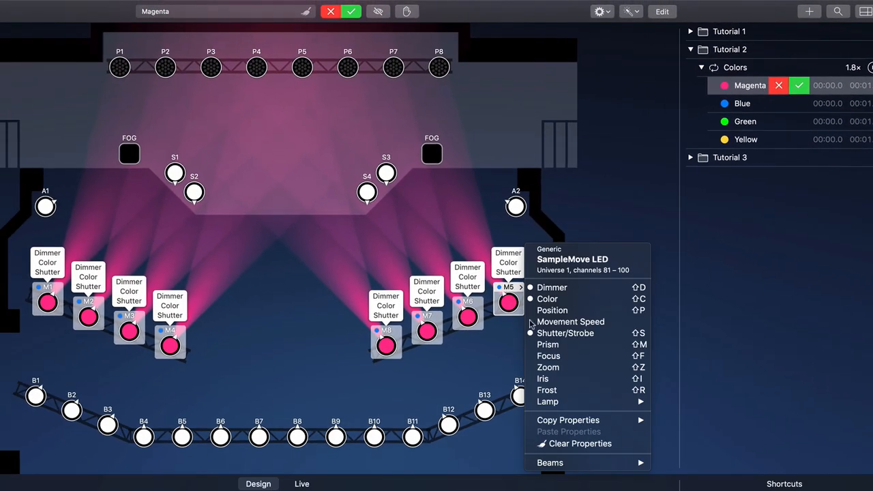
{"action": "left_click", "coordinate": [567, 379]}
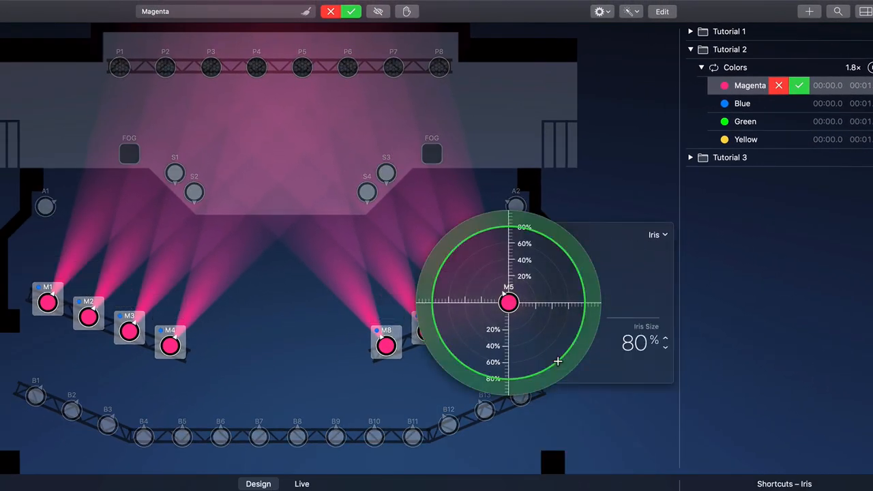
{"action": "left_click_drag", "start_coordinate": [558, 361], "coordinate": [582, 383]}
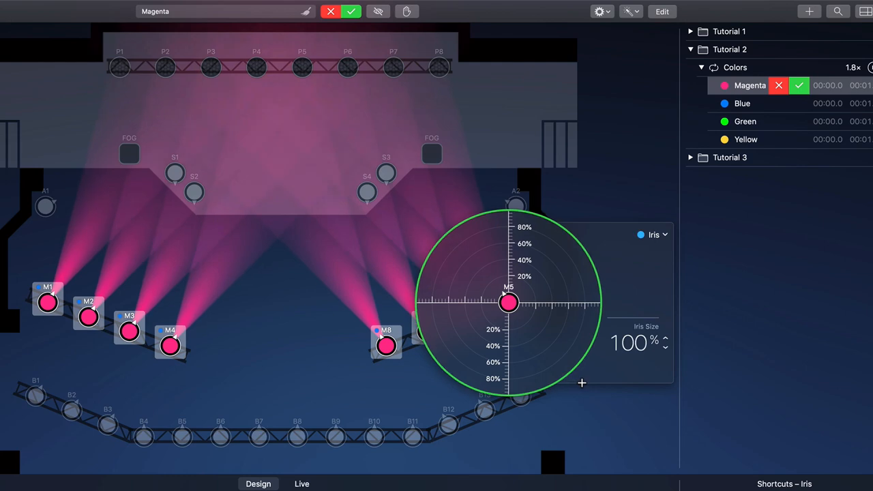
Edit the Green preset, open the iris of moving lights M1 to M8 wide, save it, and play the Colors sequence
{"action": "left_click", "coordinate": [797, 123]}
{"action": "right_click", "coordinate": [520, 291]}
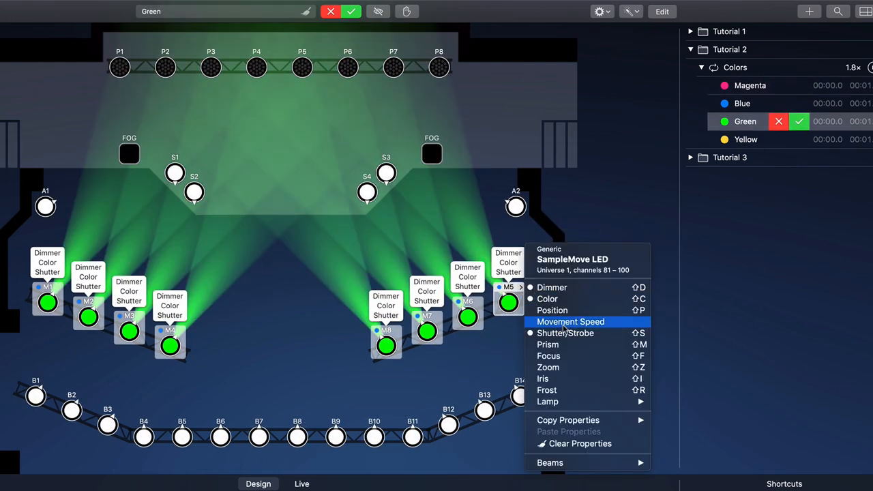
{"action": "left_click", "coordinate": [569, 379]}
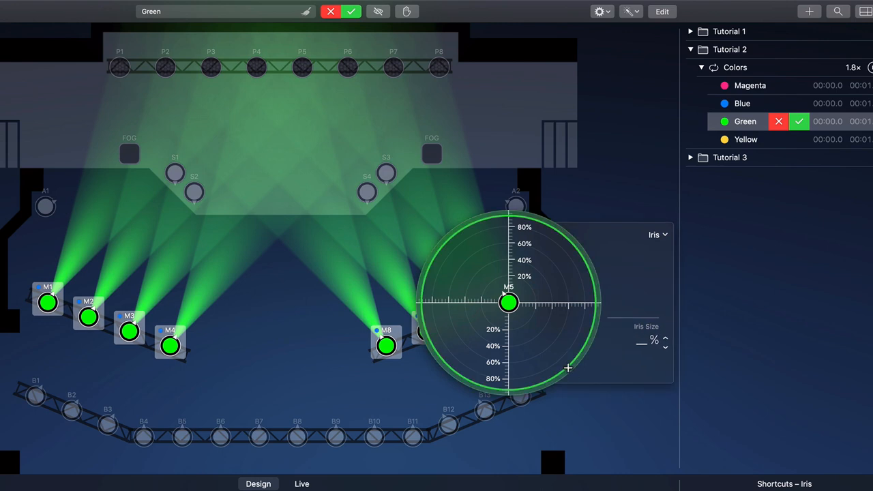
{"action": "left_click", "coordinate": [568, 368]}
{"action": "left_click", "coordinate": [799, 122]}
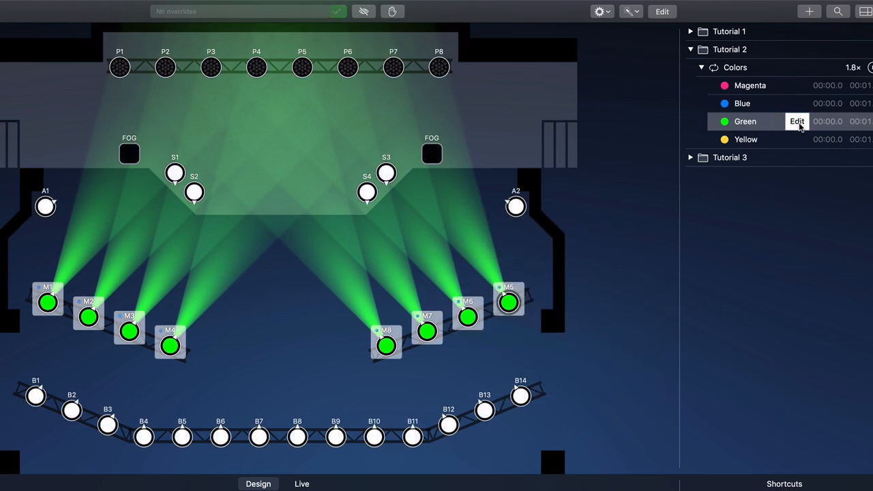
{"action": "left_click", "coordinate": [871, 68]}
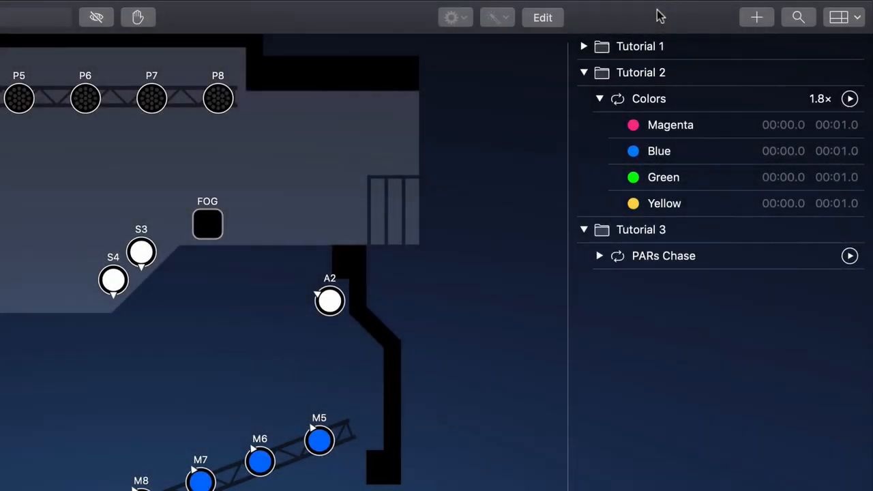
Expand the PARs Chase sequence, play it to preview the chase, and stop it
{"action": "left_click", "coordinate": [600, 257]}
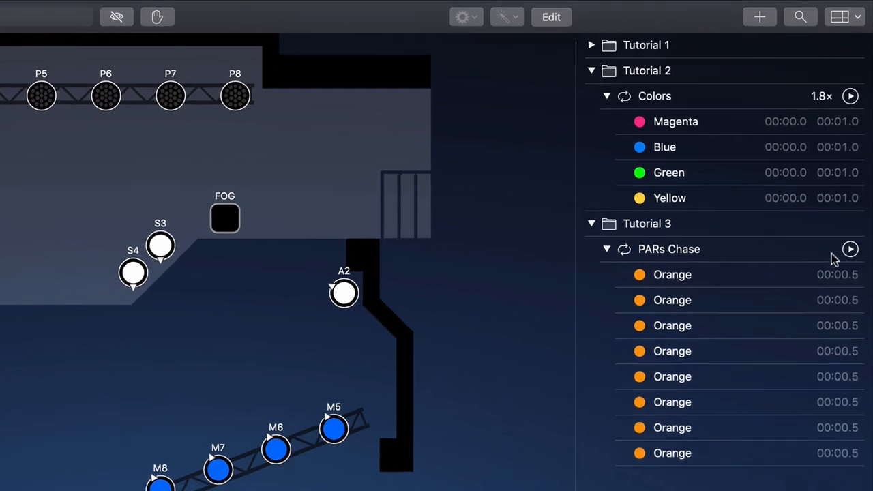
{"action": "left_click", "coordinate": [849, 256]}
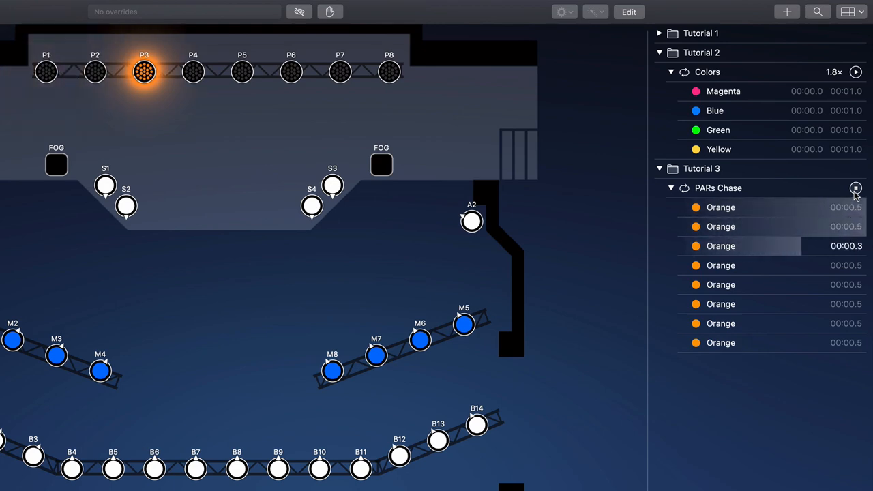
{"action": "left_click", "coordinate": [855, 191]}
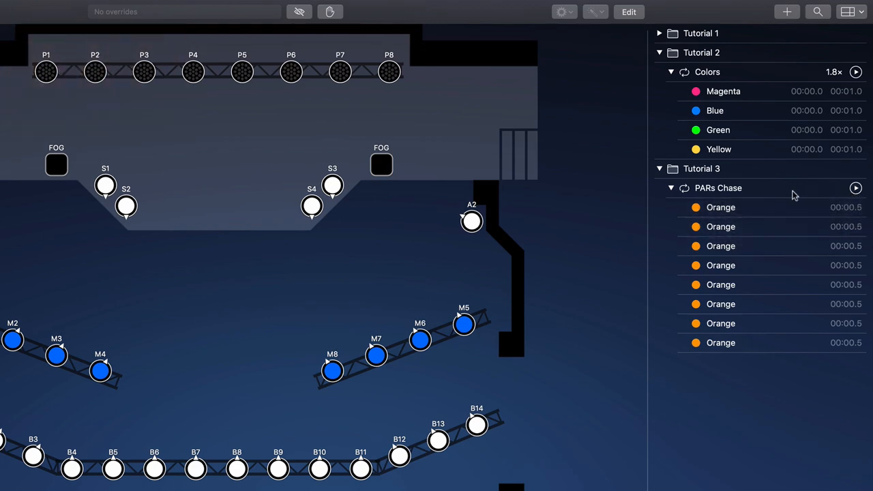
Set PARs Chase to repeat 2 times with Backwards, Autoreverse and Freeze on completion enabled, playing the sequence to test each option
{"action": "right_click", "coordinate": [764, 194]}
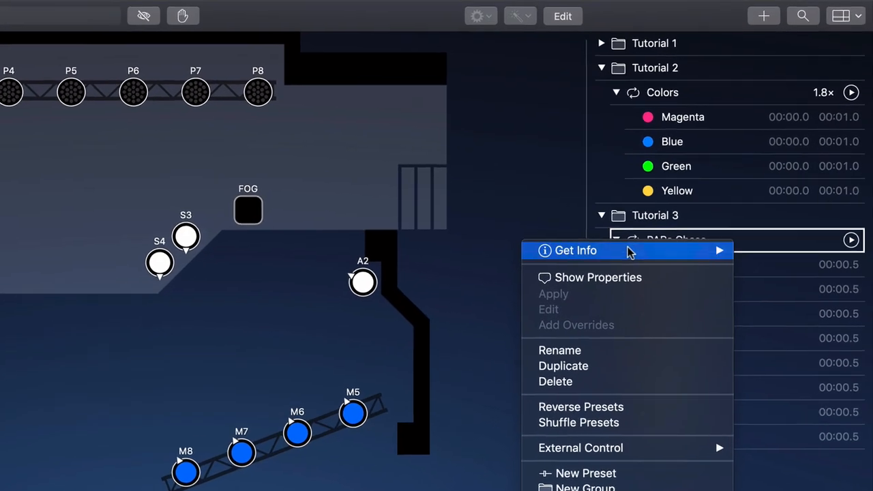
{"action": "left_click", "coordinate": [679, 196]}
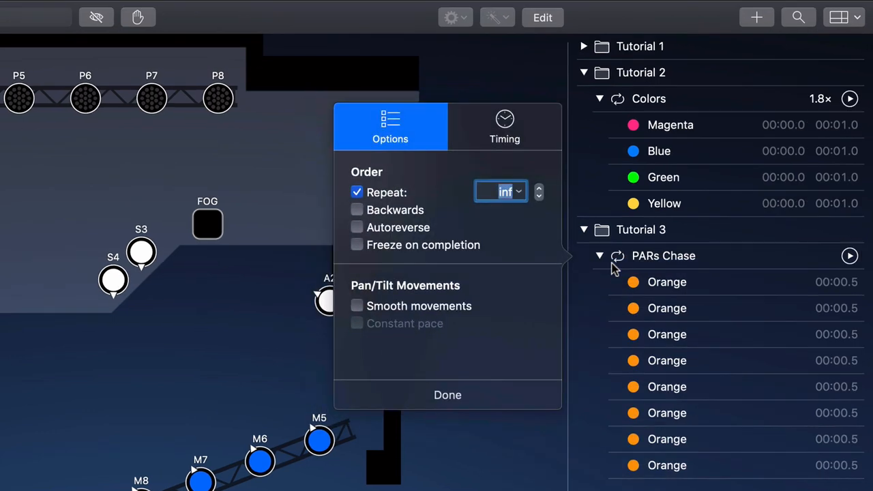
{"action": "left_click", "coordinate": [849, 257]}
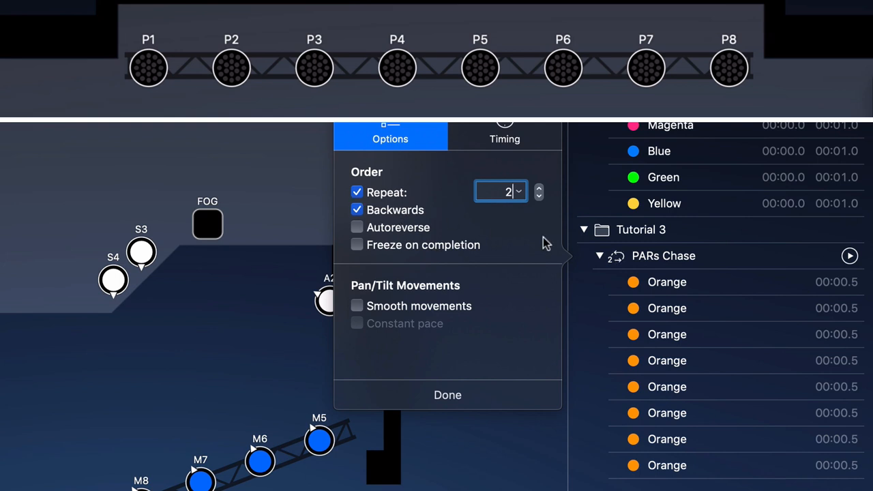
{"action": "left_click", "coordinate": [849, 256]}
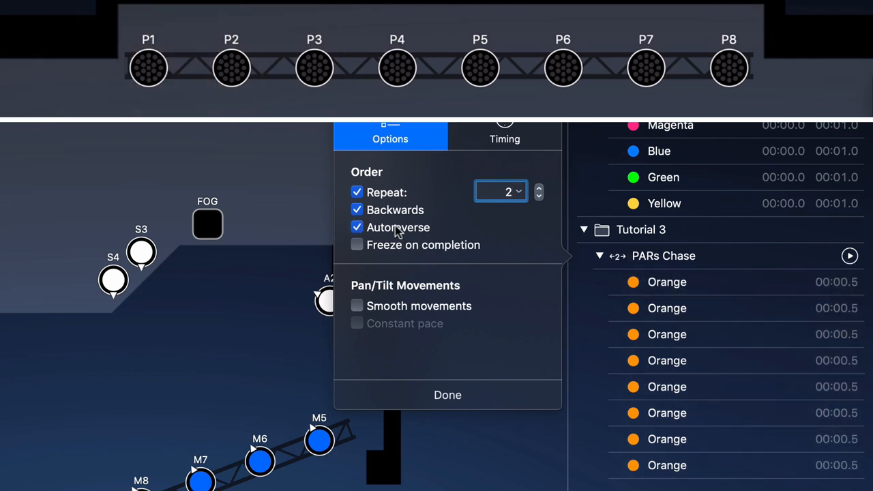
{"action": "left_click", "coordinate": [850, 257]}
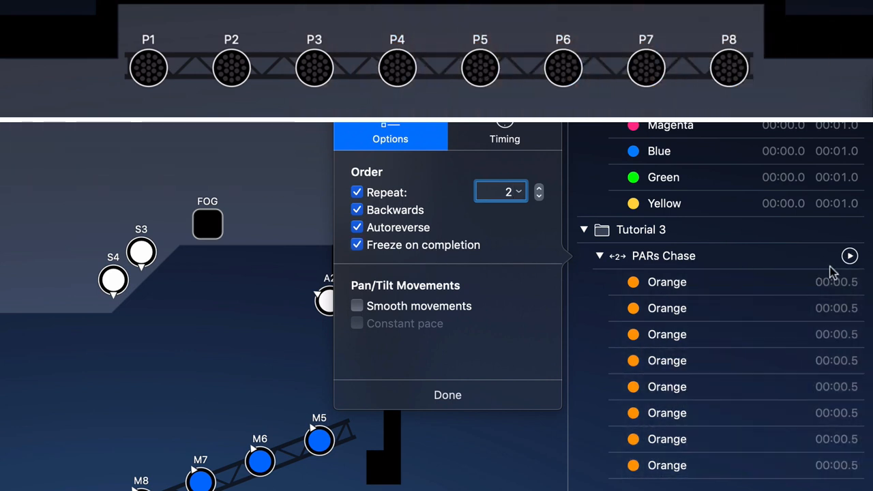
{"action": "left_click", "coordinate": [851, 261]}
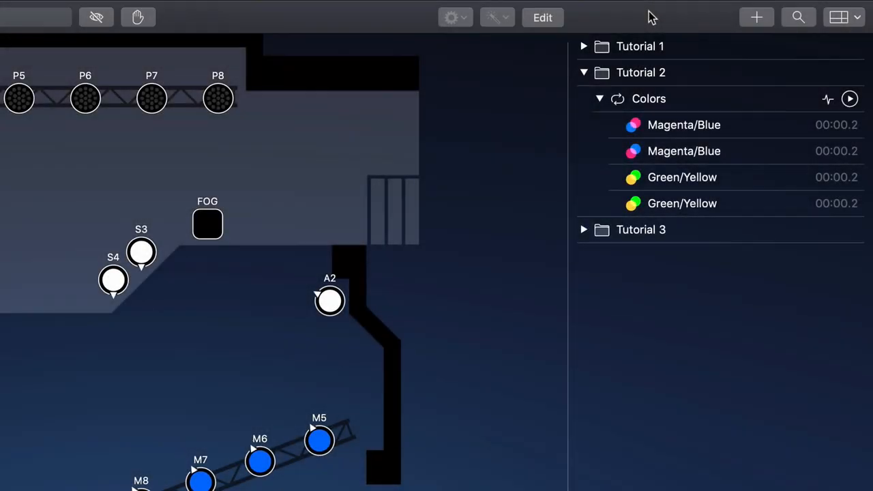
Create a new sequence named "Fog Control"
{"action": "left_click", "coordinate": [752, 17]}
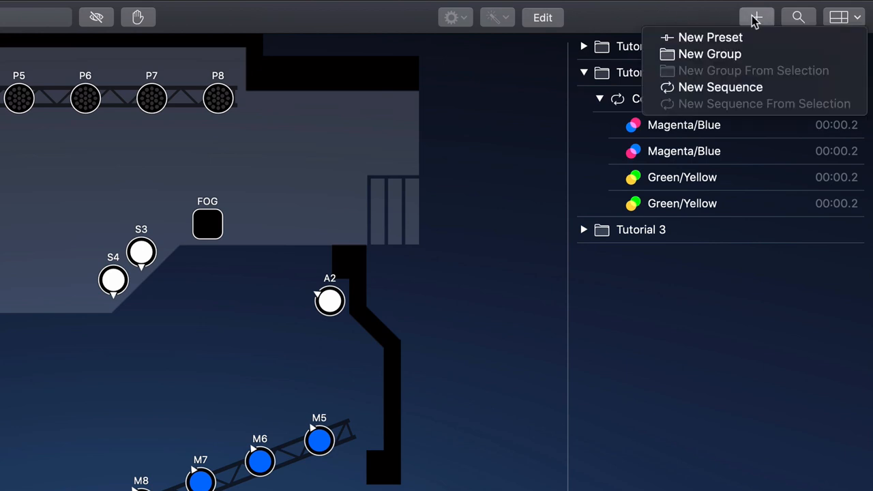
{"action": "left_click", "coordinate": [759, 87]}
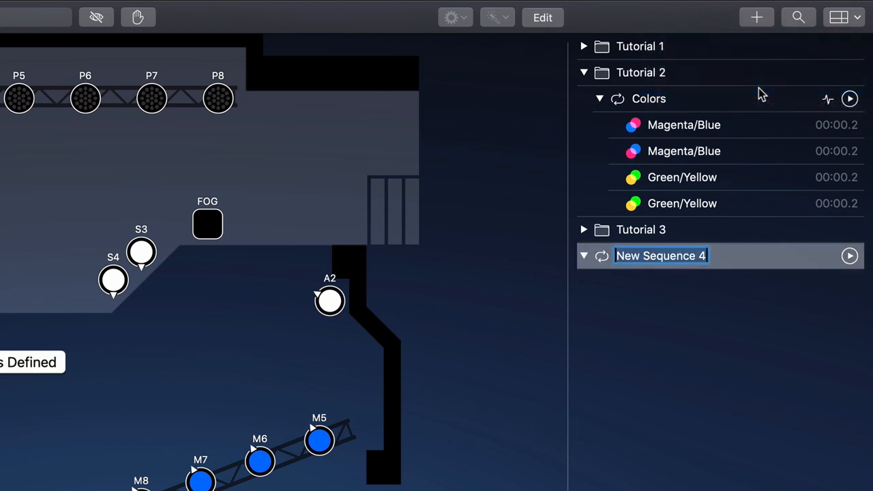
{"action": "type", "text": "Fog"}
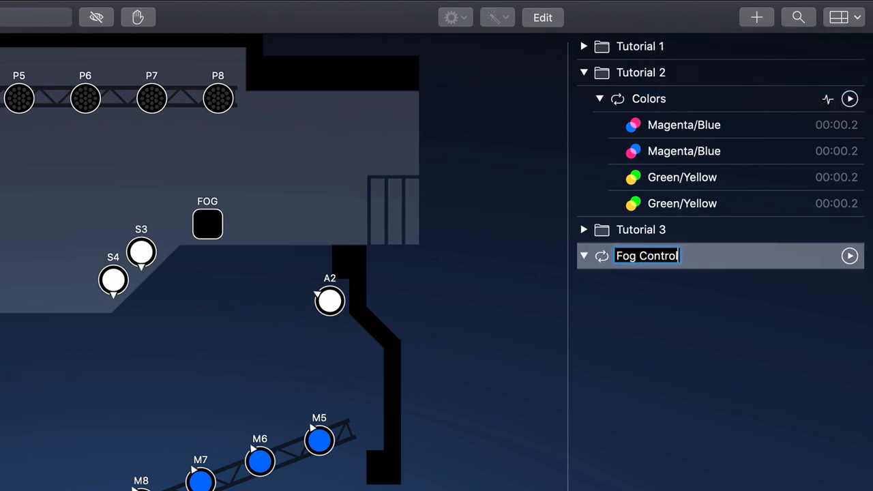
{"action": "type", "text": " Control"}
{"action": "key", "text": "Return"}
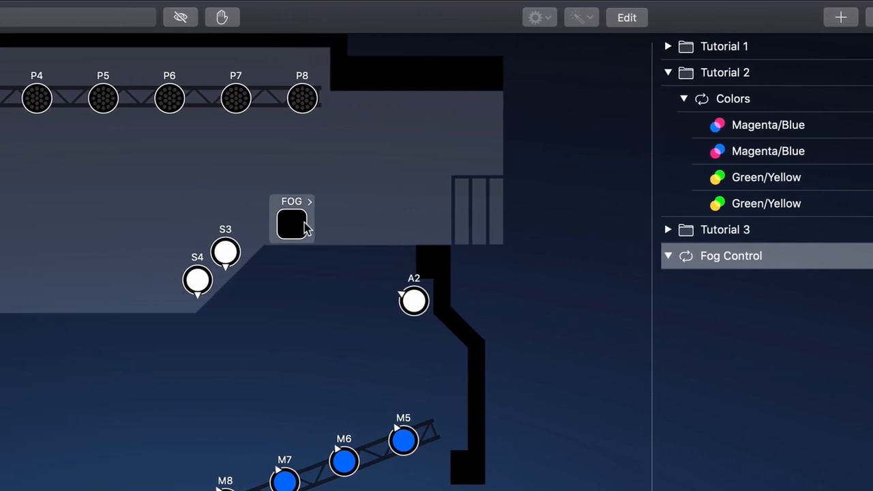
Set the right-hand fog machine's fog level to 100% and add it as a preset in the Fog Control sequence
{"action": "left_click", "coordinate": [220, 225]}
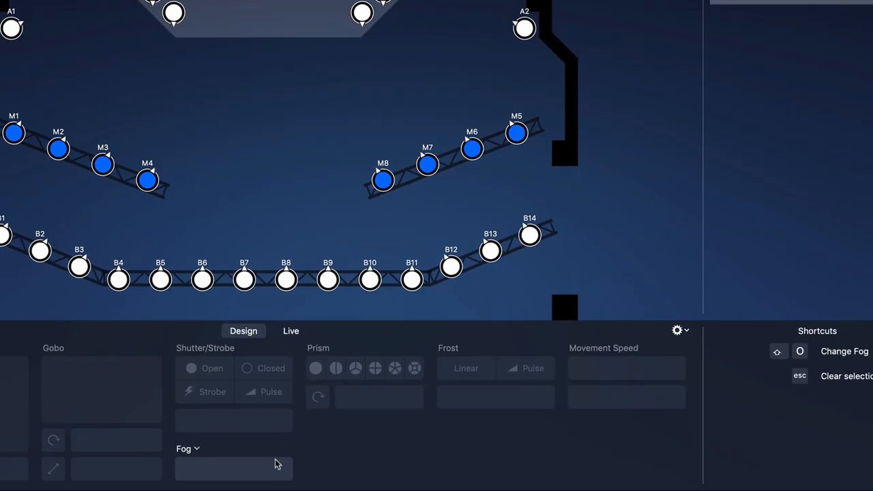
{"action": "left_click_drag", "start_coordinate": [275, 464], "coordinate": [291, 467]}
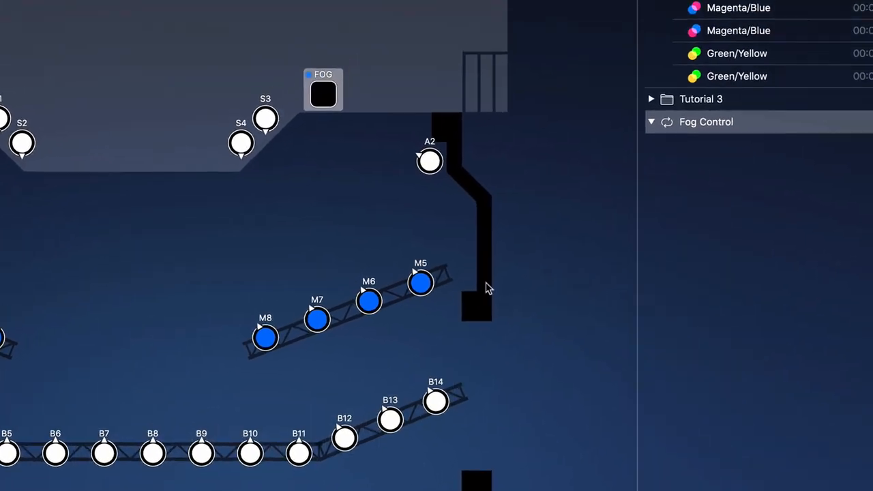
{"action": "left_click", "coordinate": [748, 24]}
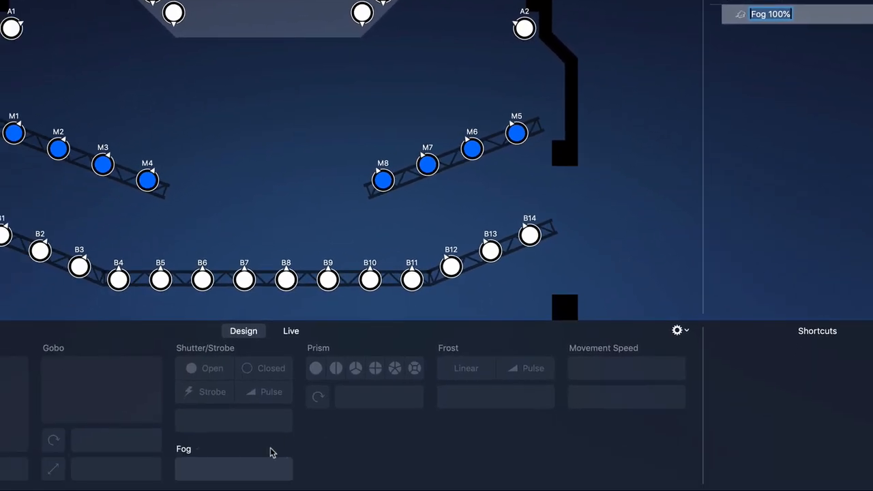
Lower the fog machine's level to 0% and add it as a second preset, Fog 0%, in Fog Control
{"action": "left_click_drag", "start_coordinate": [208, 476], "coordinate": [166, 476]}
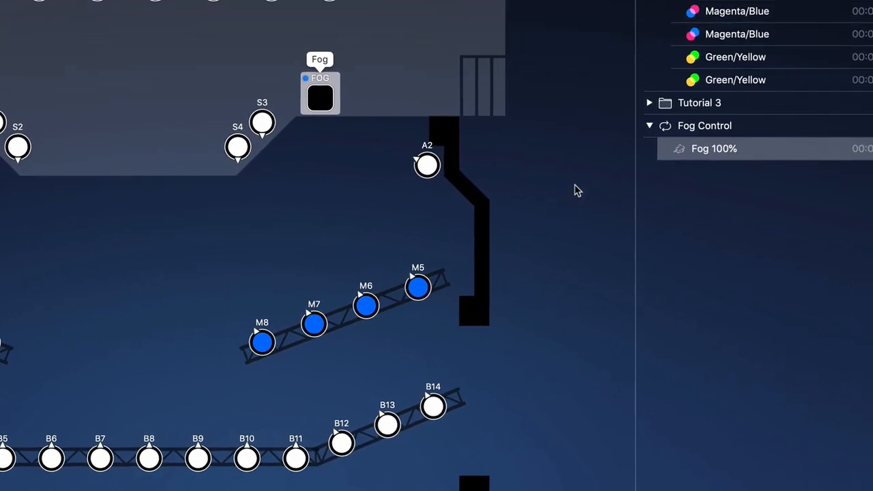
{"action": "left_click", "coordinate": [755, 21]}
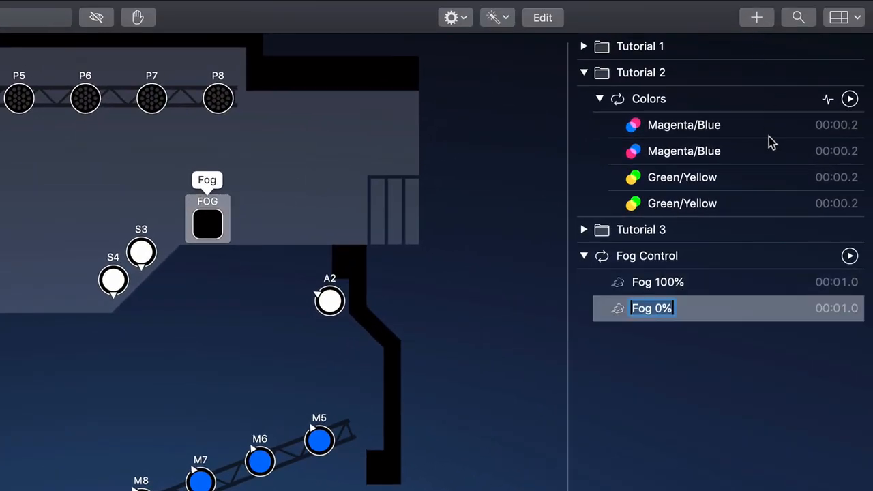
{"action": "key", "text": "Return"}
Set the hold time of the Fog 100% preset to 5 seconds and give the Fog 0% preset a hold time in minutes
{"action": "double_click", "coordinate": [832, 283]}
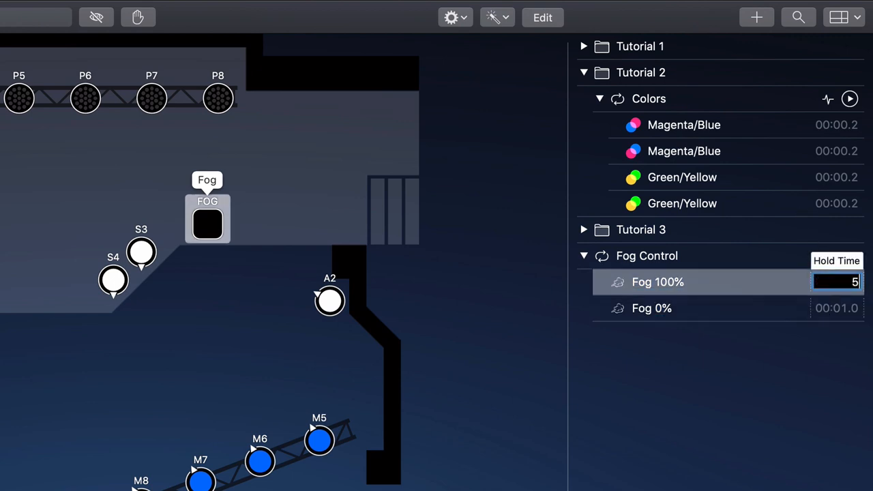
{"action": "type", "text": "5"}
{"action": "key", "text": "Tab"}
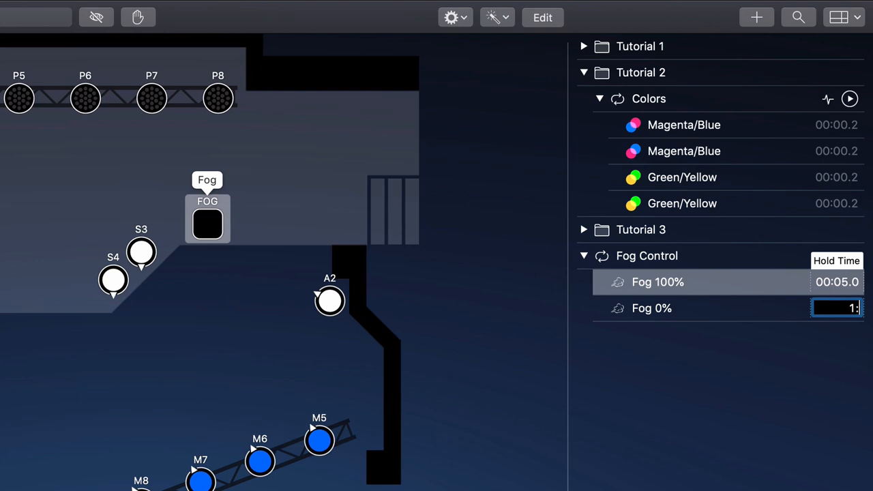
{"action": "key", "text": "Return"}
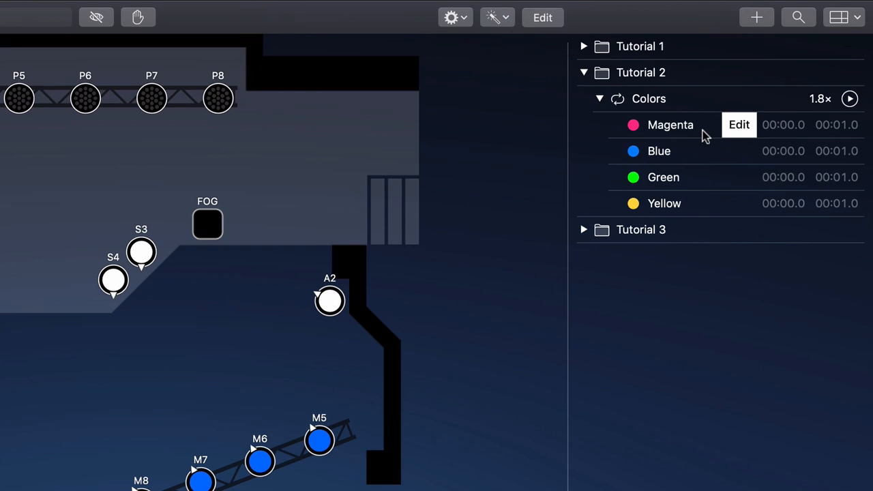
Edit the Magenta preset of the Colors sequence and copy all properties of moving light M8
{"action": "double_click", "coordinate": [702, 130]}
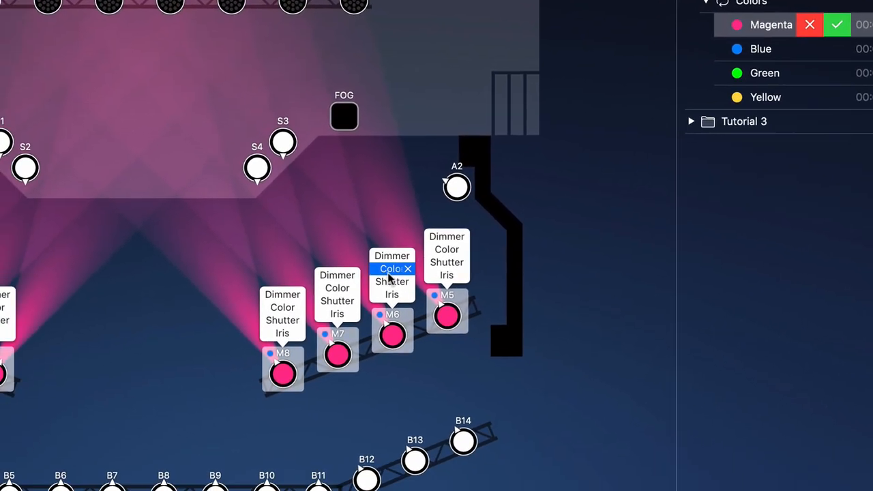
{"action": "right_click", "coordinate": [303, 294]}
{"action": "mouse_move", "coordinate": [488, 427]}
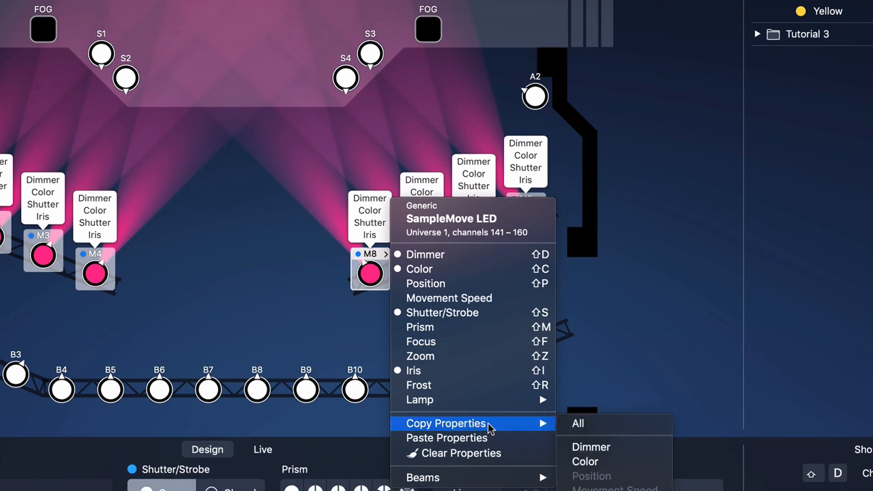
{"action": "left_click", "coordinate": [614, 424]}
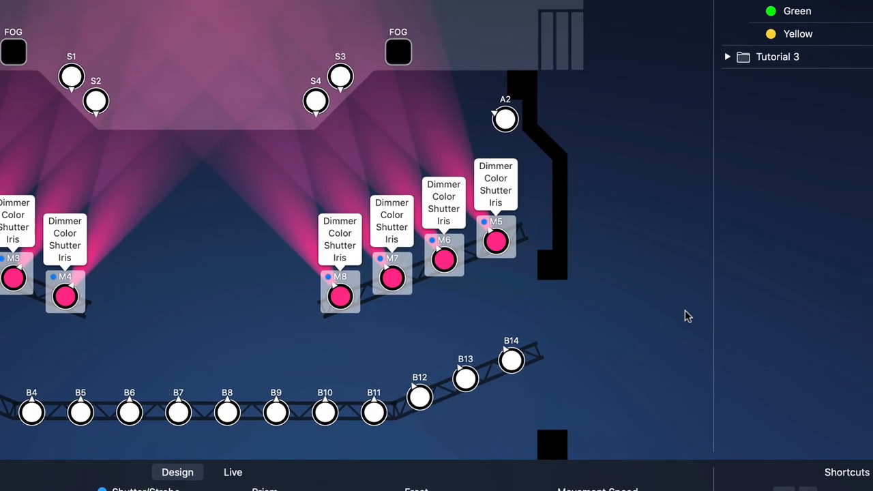
Edit the Blue preset and paste the copied magenta properties onto moving lights M1 to M4
{"action": "double_click", "coordinate": [703, 68]}
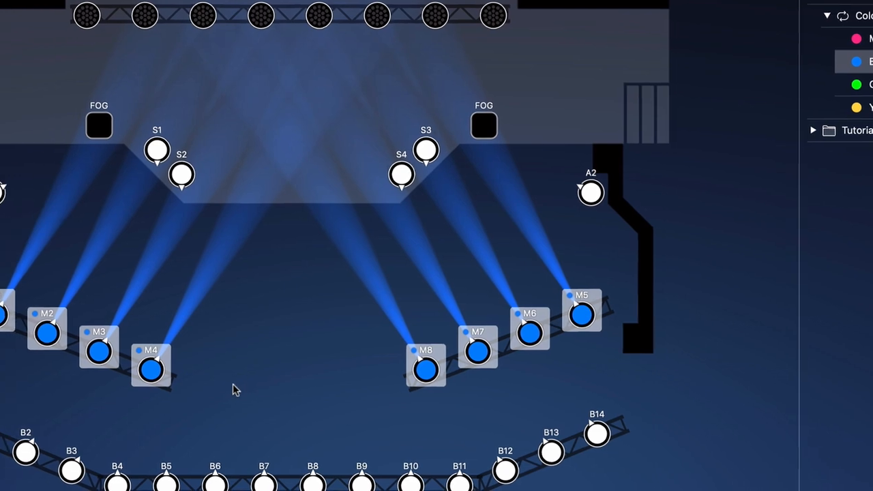
{"action": "left_click_drag", "start_coordinate": [57, 392], "coordinate": [0, 310]}
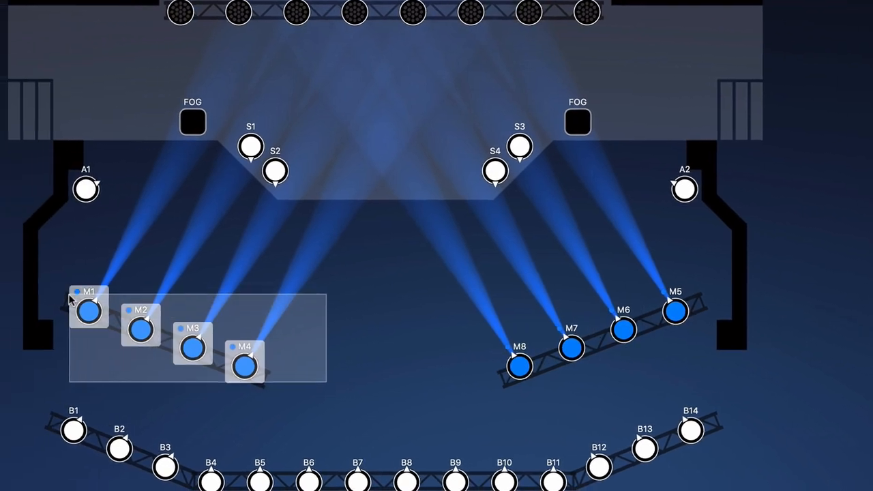
{"action": "right_click", "coordinate": [88, 311]}
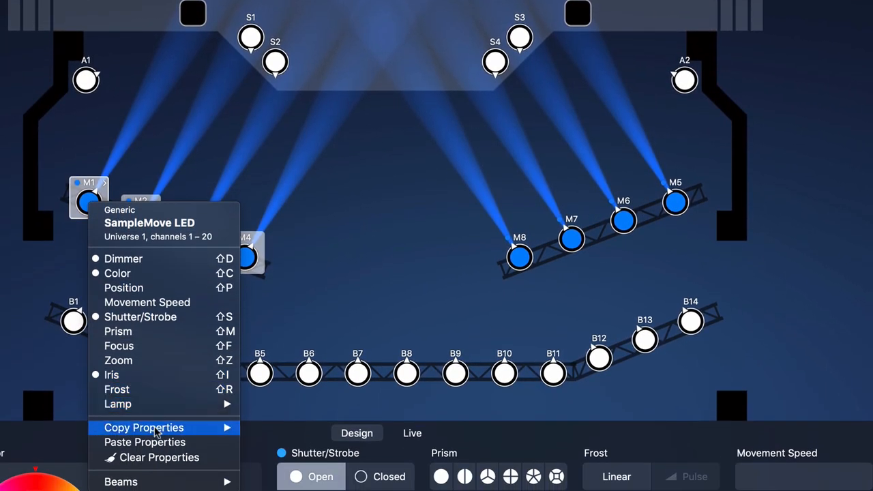
{"action": "left_click", "coordinate": [194, 443]}
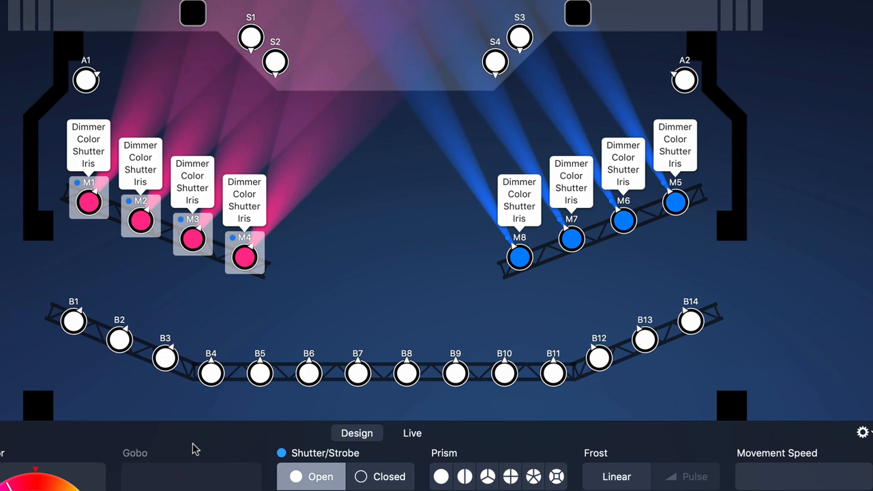
Copy all properties of blue moving light M8, paste them onto M1 to M4 in the Magenta preset and save it
{"action": "right_click", "coordinate": [532, 268]}
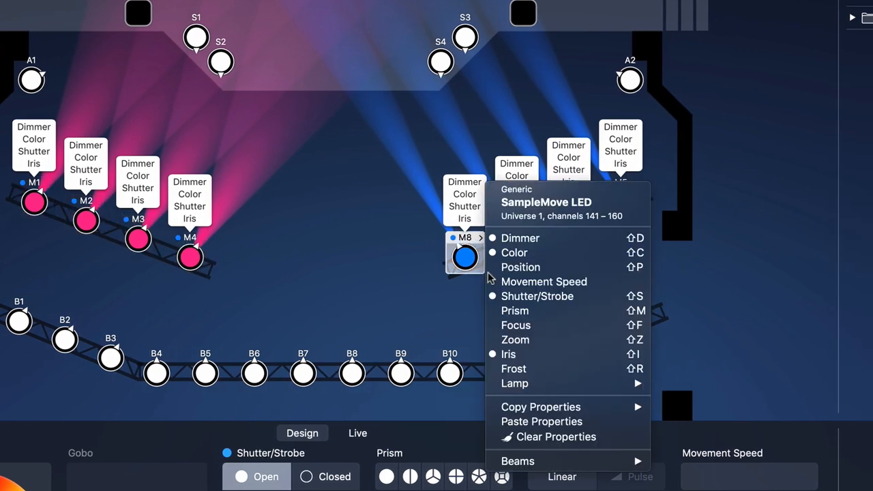
{"action": "mouse_move", "coordinate": [558, 408]}
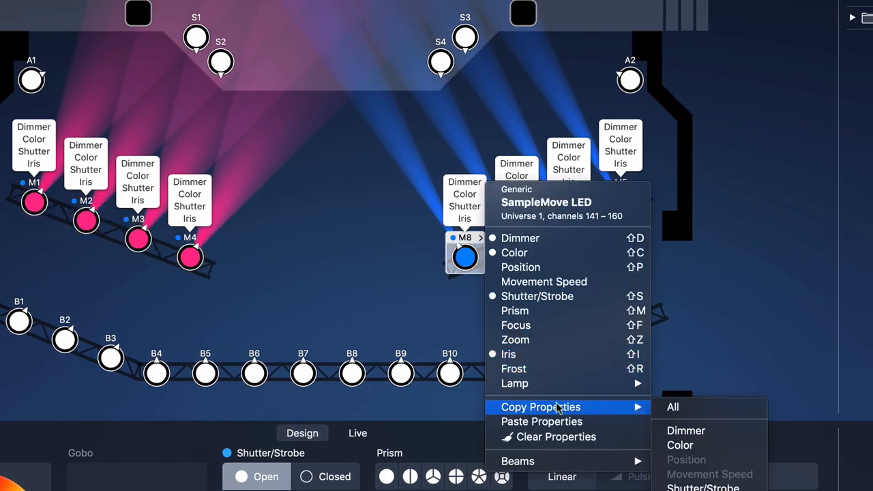
{"action": "left_click", "coordinate": [692, 405]}
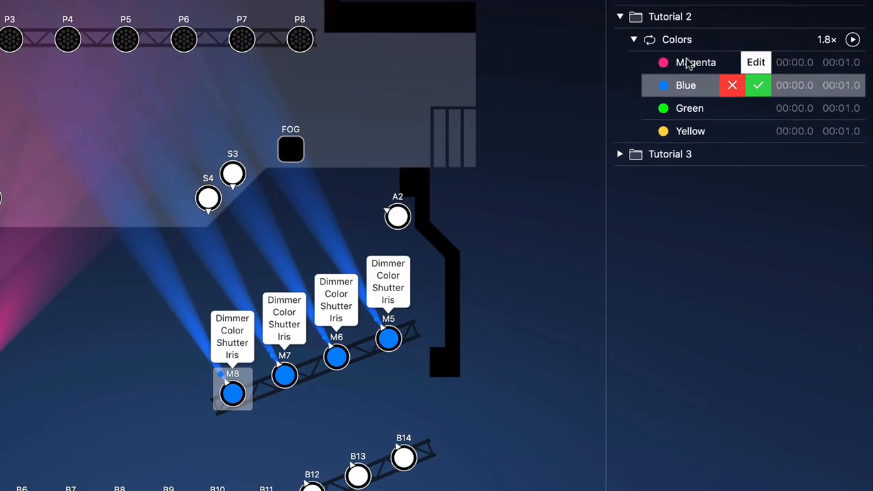
{"action": "left_click", "coordinate": [687, 63]}
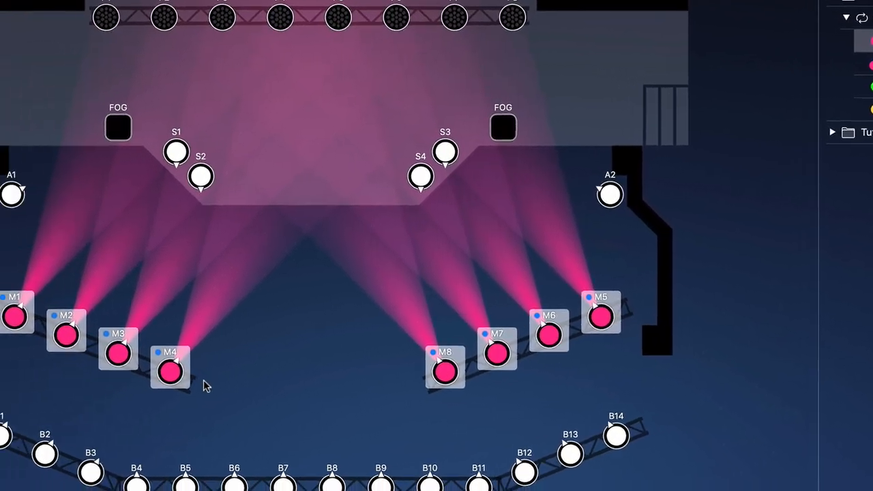
{"action": "left_click_drag", "start_coordinate": [251, 378], "coordinate": [45, 289]}
{"action": "right_click", "coordinate": [56, 311]}
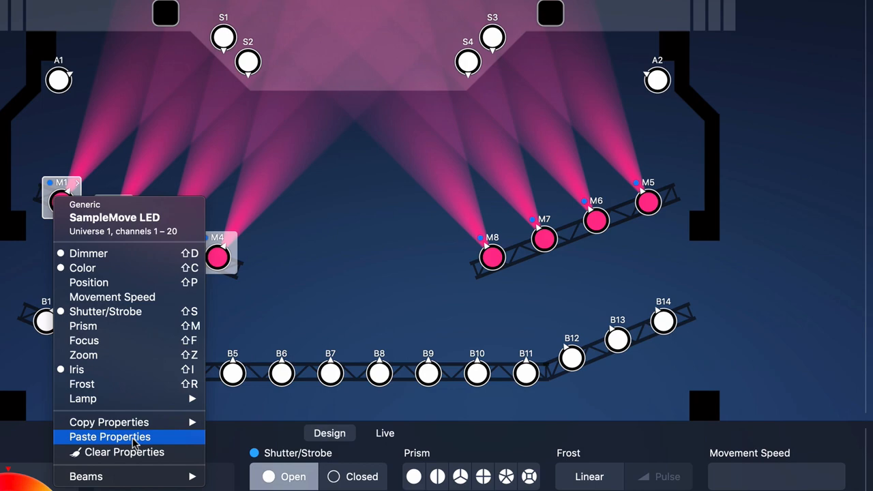
{"action": "left_click", "coordinate": [134, 438]}
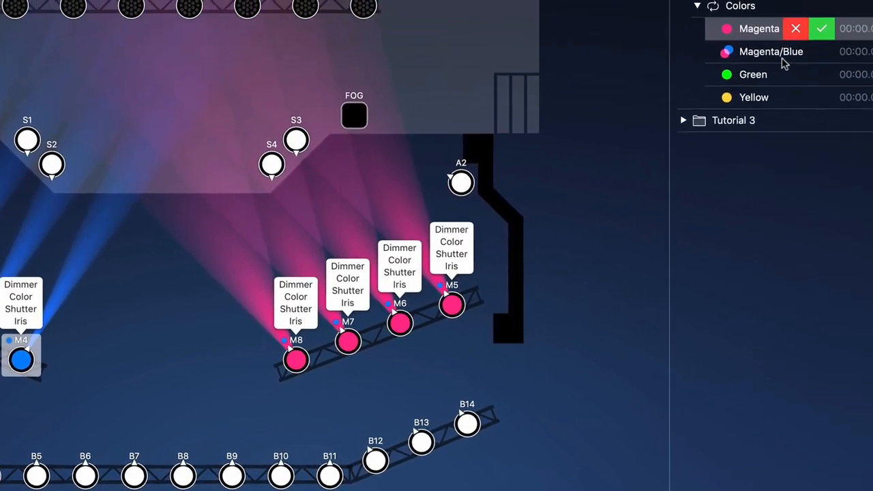
{"action": "left_click", "coordinate": [816, 29]}
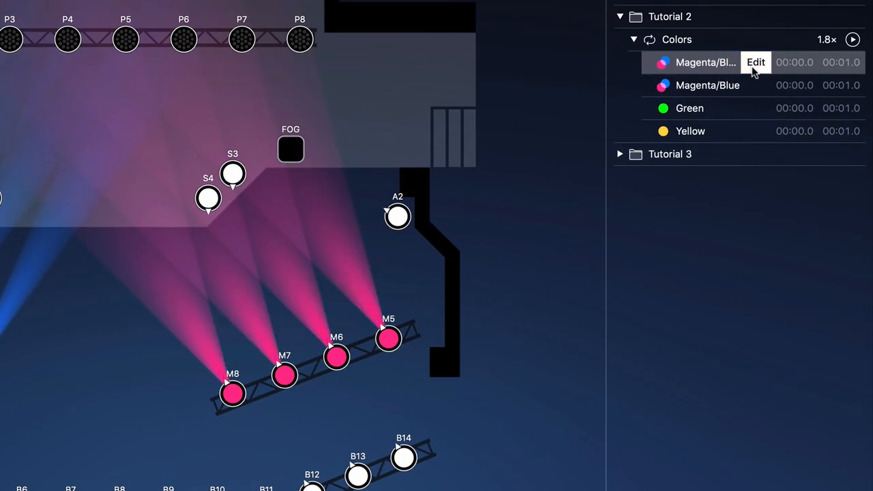
Copy all properties of moving light M8 in the Green preset and paste them onto M1 to M4 in the Yellow preset
{"action": "double_click", "coordinate": [712, 107]}
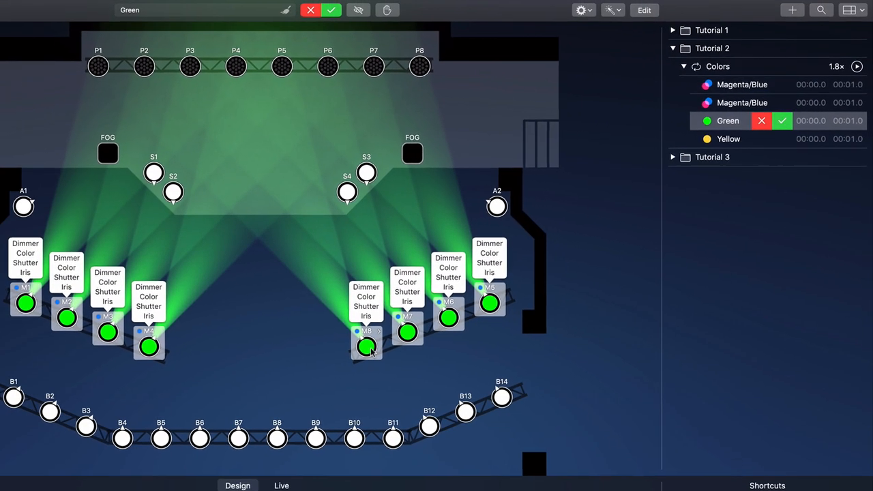
{"action": "left_click", "coordinate": [266, 381]}
{"action": "key", "text": "super+alt+c"}
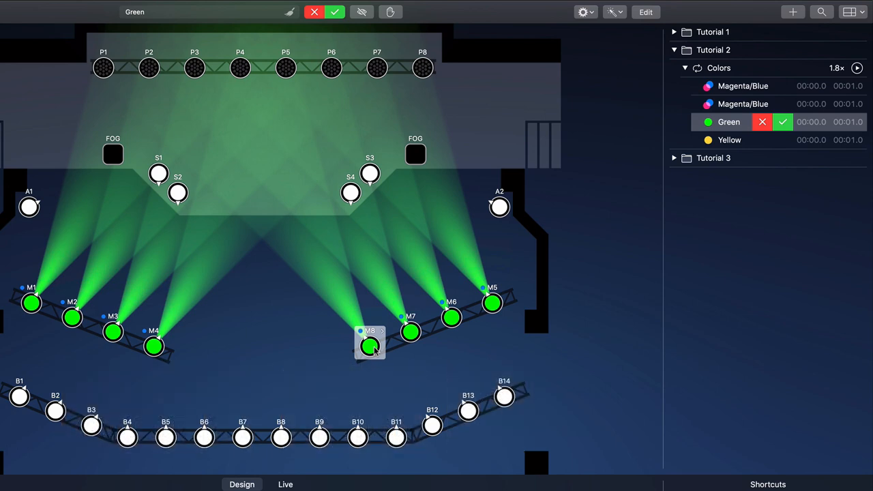
{"action": "left_click", "coordinate": [777, 140]}
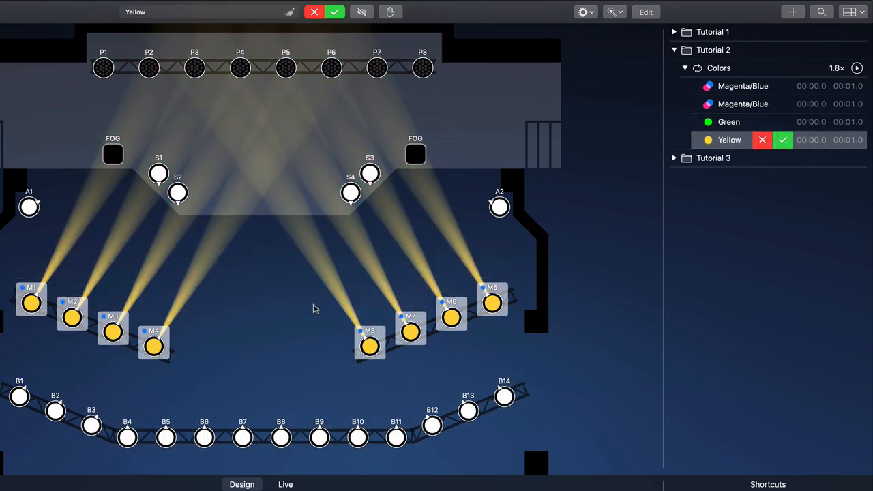
{"action": "left_click", "coordinate": [202, 360]}
{"action": "left_click_drag", "start_coordinate": [189, 366], "coordinate": [3, 275]}
{"action": "key", "text": "super+alt+v"}
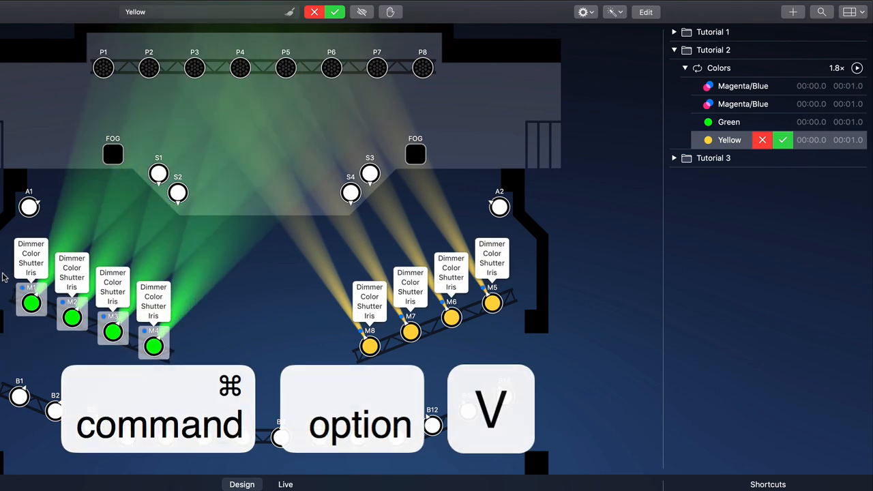
Copy the yellow properties of M8, paste them onto M1 to M4 in the Green preset and save it
{"action": "left_click", "coordinate": [370, 346]}
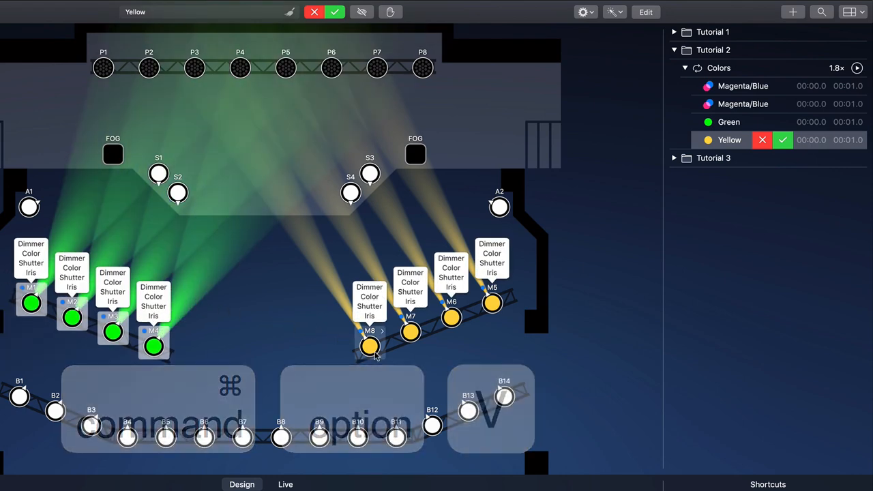
{"action": "key", "text": "super+alt+c"}
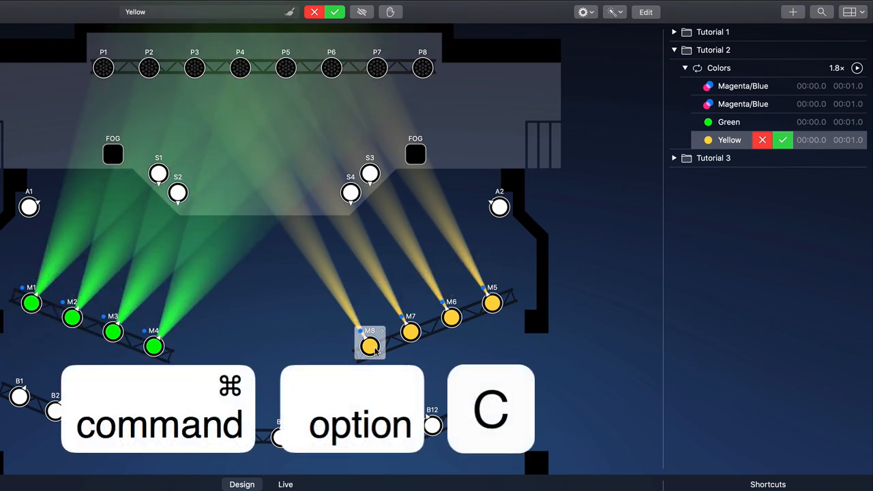
{"action": "double_click", "coordinate": [718, 122]}
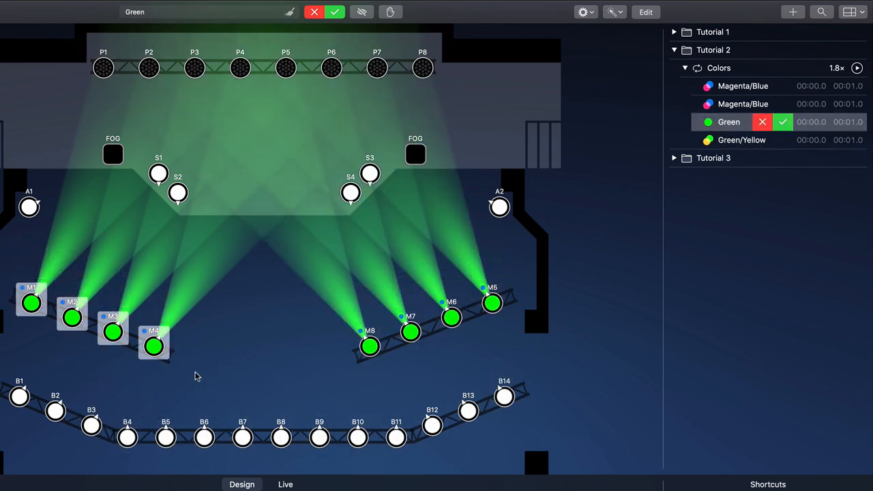
{"action": "left_click_drag", "start_coordinate": [195, 374], "coordinate": [4, 273]}
{"action": "key", "text": "super+alt+v"}
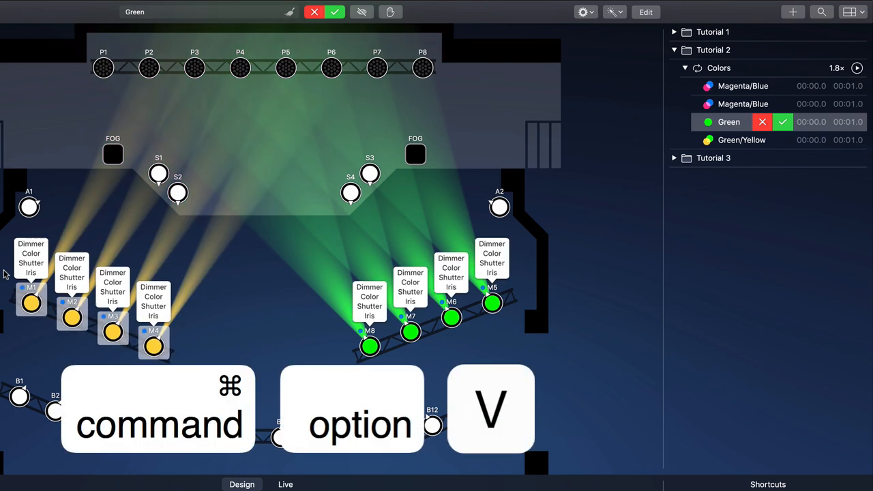
{"action": "left_click", "coordinate": [781, 123]}
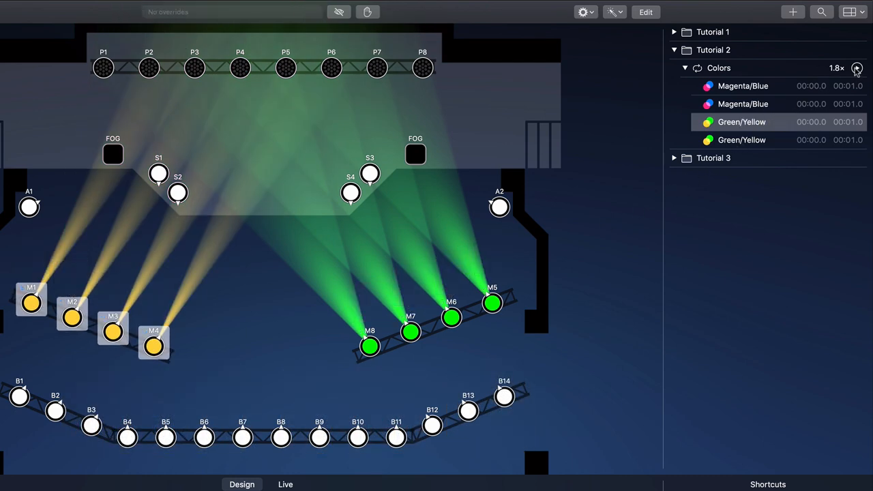
Play the Colors sequence to check the alternating two-colour presets, and stop it
{"action": "left_click", "coordinate": [857, 69]}
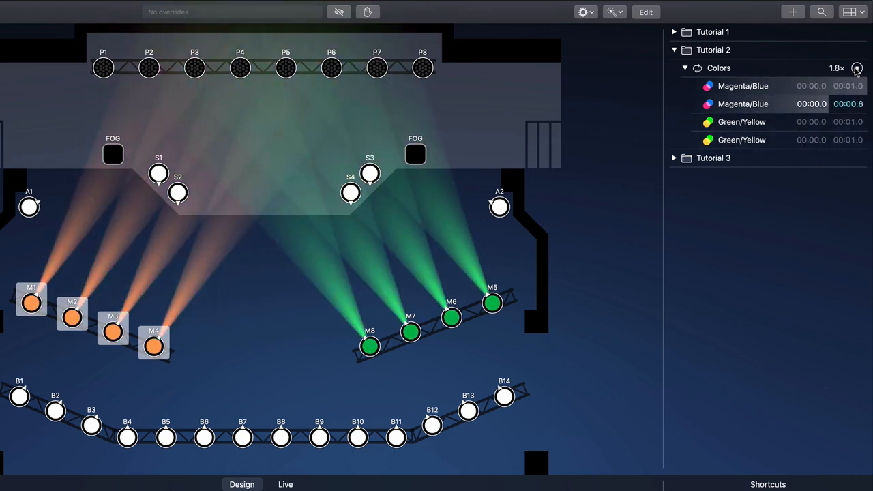
{"action": "left_click", "coordinate": [857, 69]}
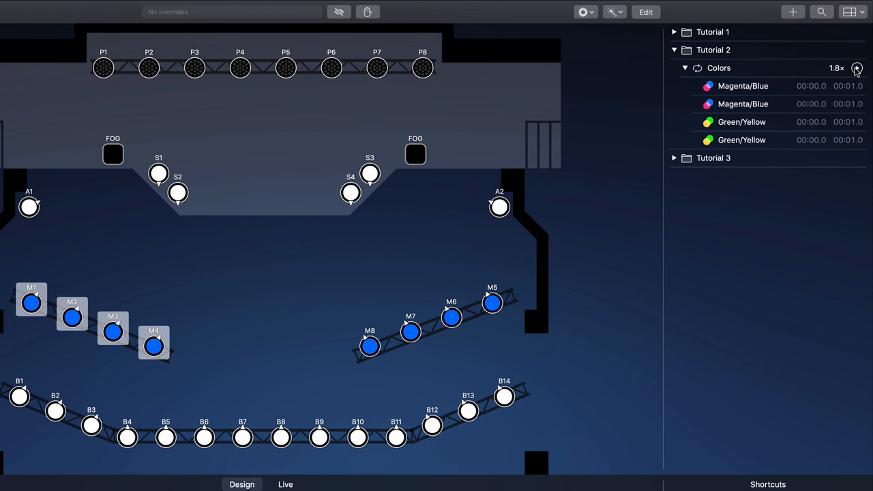
Select moving lights M1 to M8 and give them a linear frost
{"action": "left_click_drag", "start_coordinate": [565, 254], "coordinate": [14, 370]}
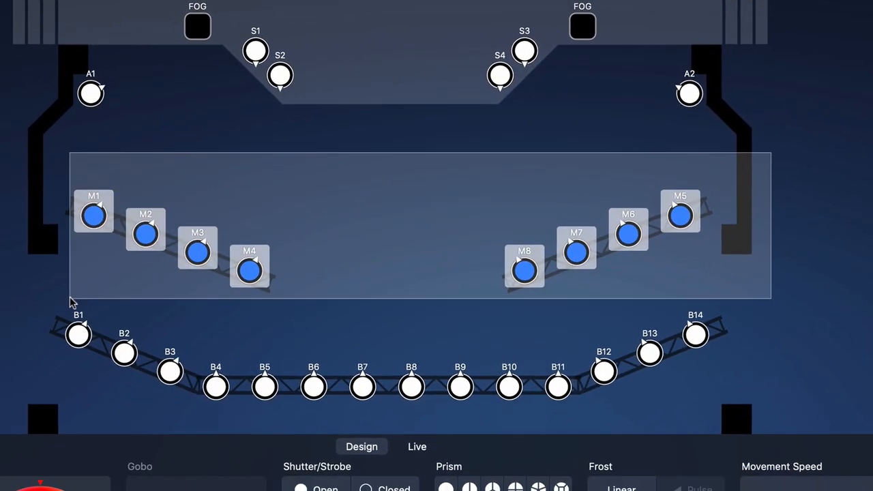
{"action": "left_click_drag", "start_coordinate": [70, 302], "coordinate": [70, 302]}
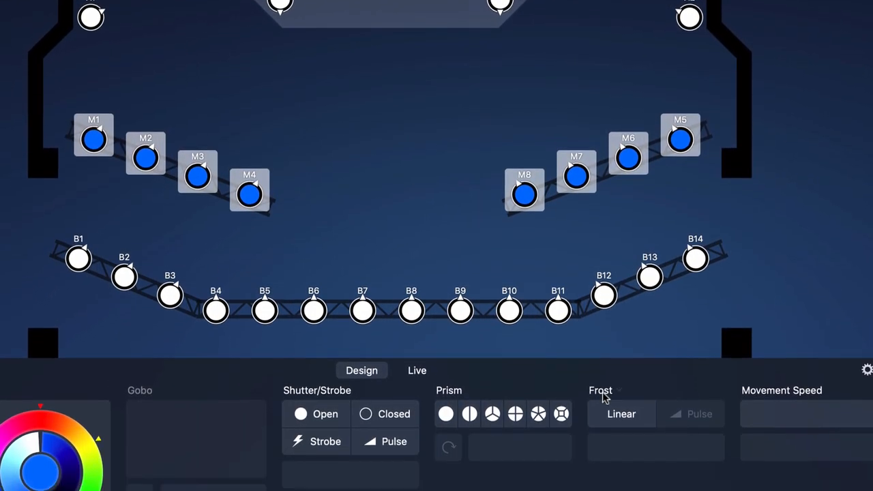
{"action": "left_click", "coordinate": [622, 489]}
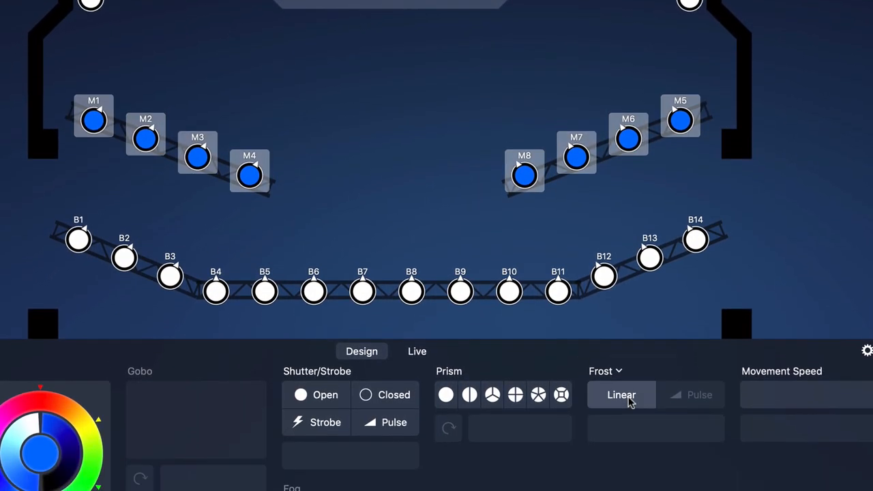
{"action": "left_click_drag", "start_coordinate": [600, 429], "coordinate": [621, 430]}
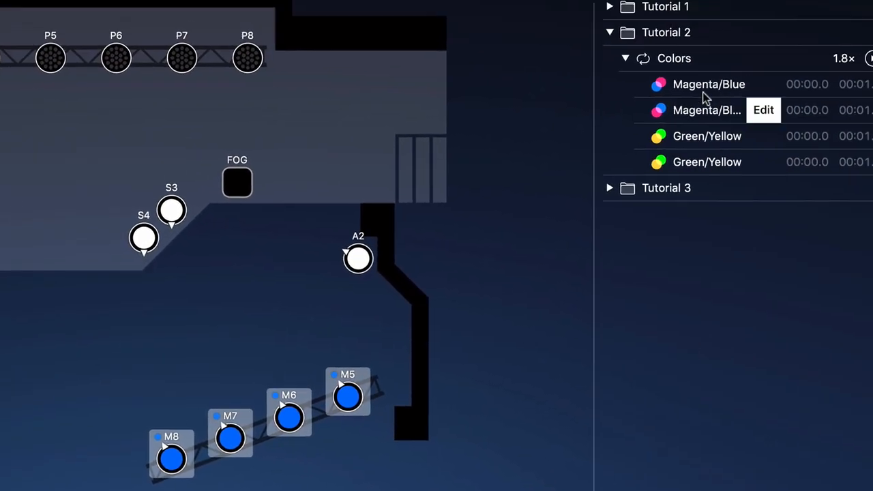
Add the frost overrides to all four presets of the Colors sequence at once
{"action": "left_click", "coordinate": [680, 106]}
{"action": "left_click", "coordinate": [665, 183], "text": "shift"}
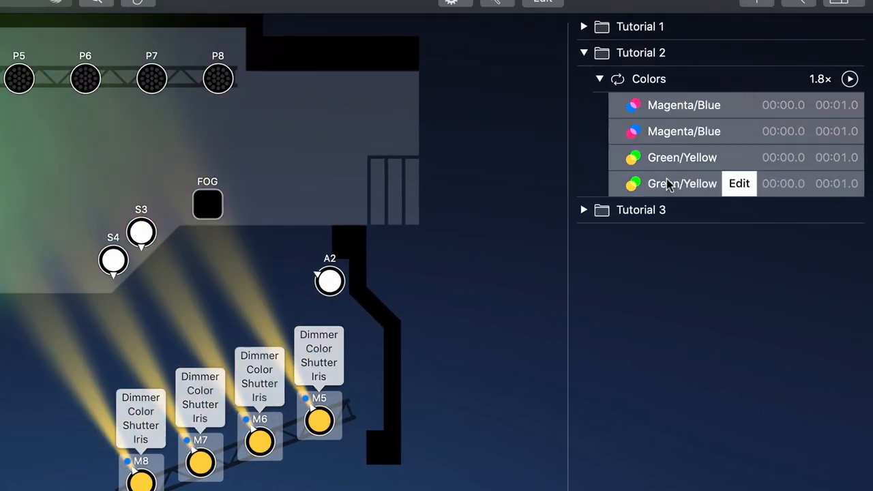
{"action": "right_click", "coordinate": [666, 185]}
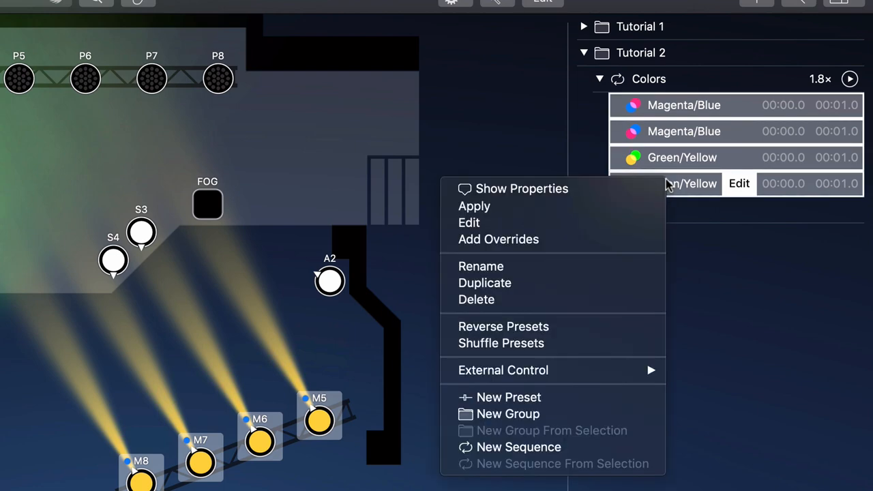
{"action": "left_click", "coordinate": [592, 242]}
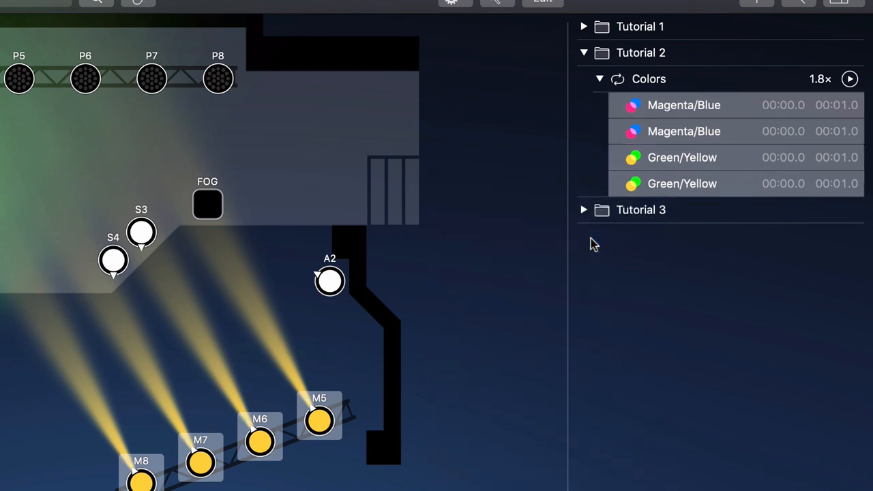
Check the properties stored in the Magenta/Blue and Green/Yellow presets, and clear the preset selection
{"action": "left_click", "coordinate": [679, 105]}
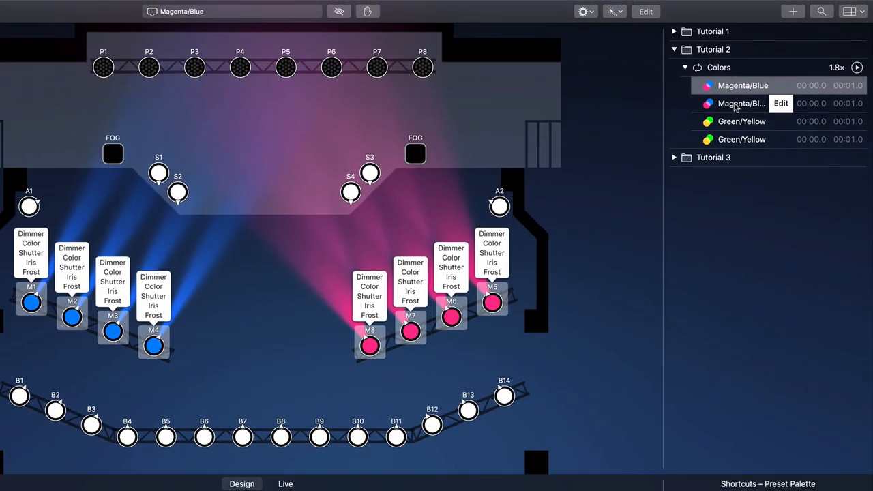
{"action": "left_click", "coordinate": [720, 109]}
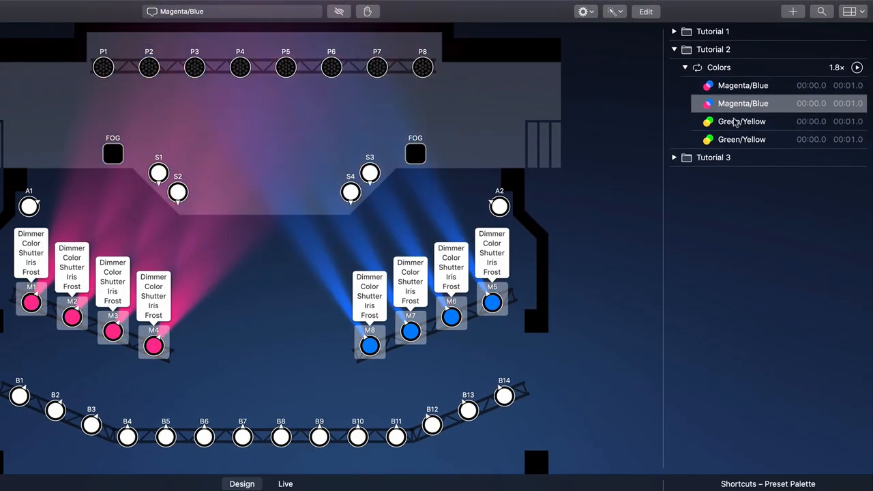
{"action": "left_click", "coordinate": [734, 128]}
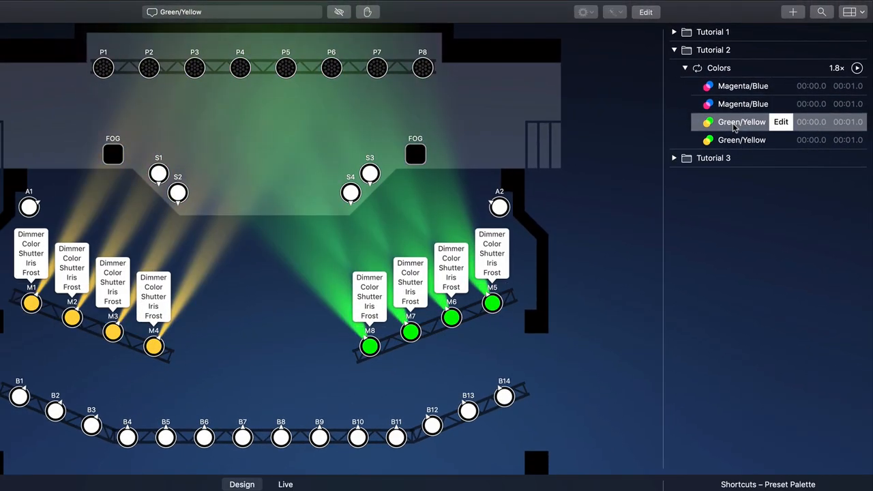
{"action": "left_click", "coordinate": [726, 198]}
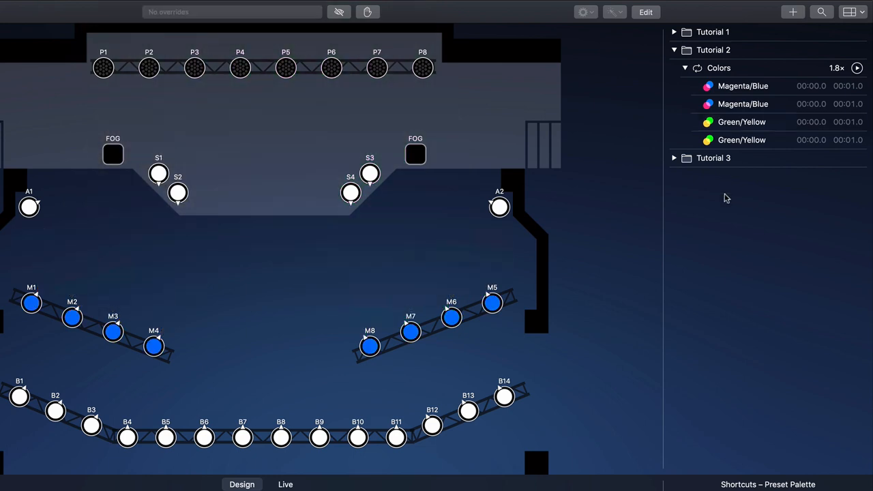
Open the timing settings of the Colors sequence and switch it from manual to beat-controlled
{"action": "right_click", "coordinate": [757, 68]}
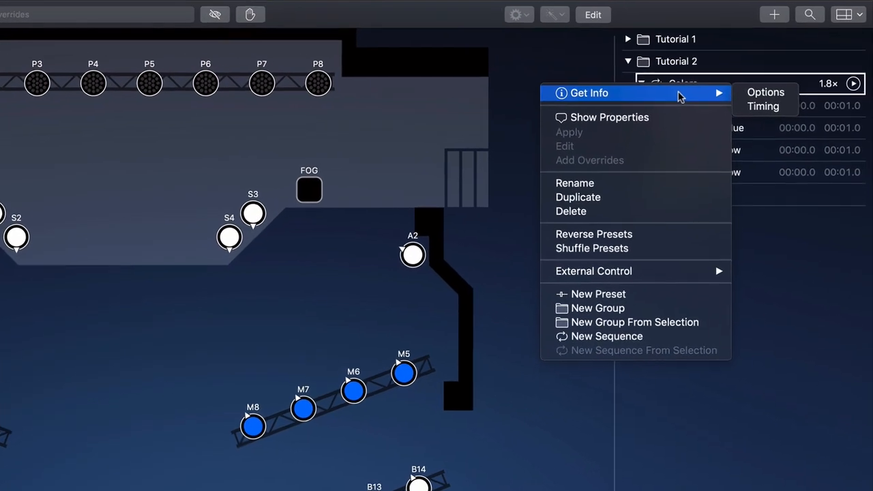
{"action": "key", "text": "Escape"}
{"action": "double_click", "coordinate": [654, 103]}
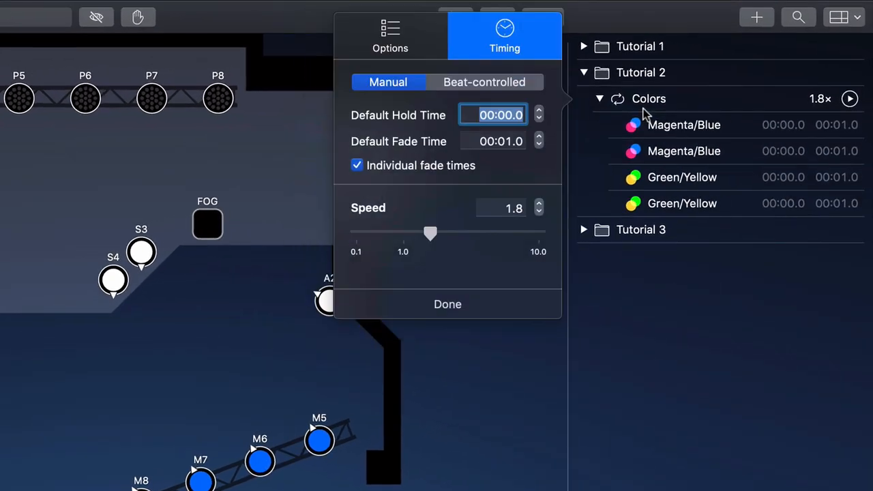
{"action": "left_click", "coordinate": [547, 81]}
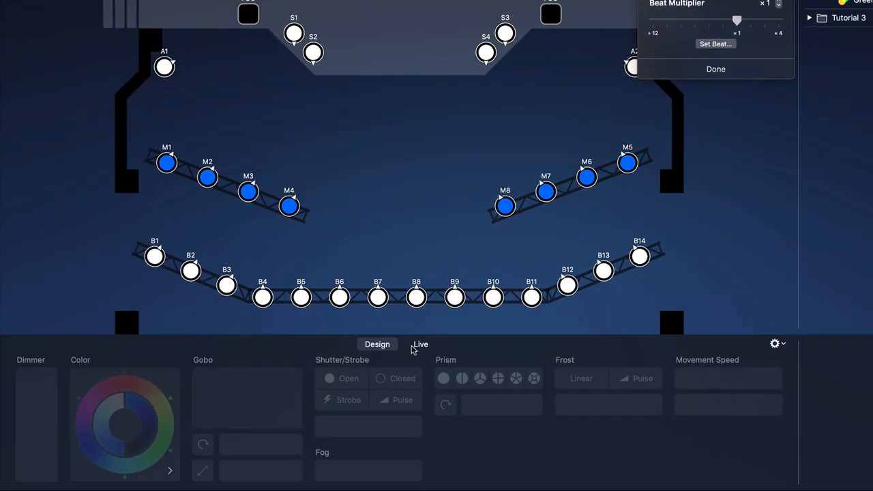
Set the live beat with four taps and test-play the Colors sequence
{"action": "left_click", "coordinate": [416, 345]}
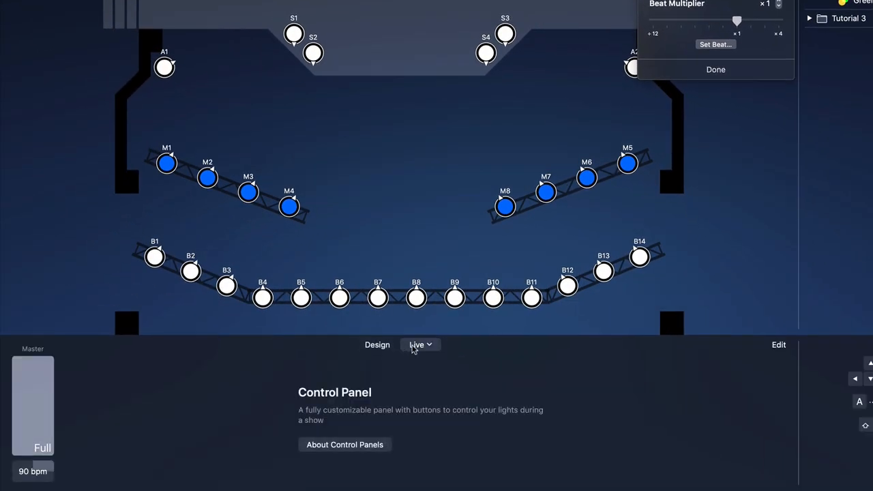
{"action": "left_click", "coordinate": [33, 472]}
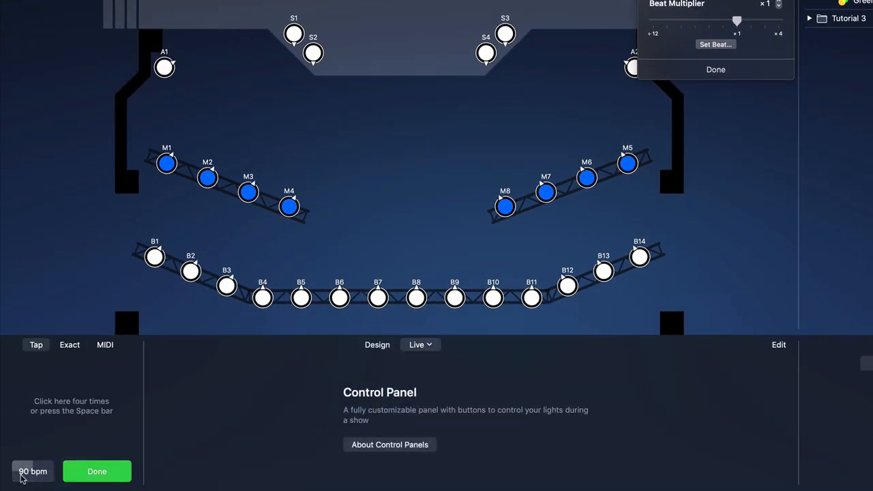
{"action": "left_click", "coordinate": [69, 414]}
{"action": "left_click", "coordinate": [75, 416]}
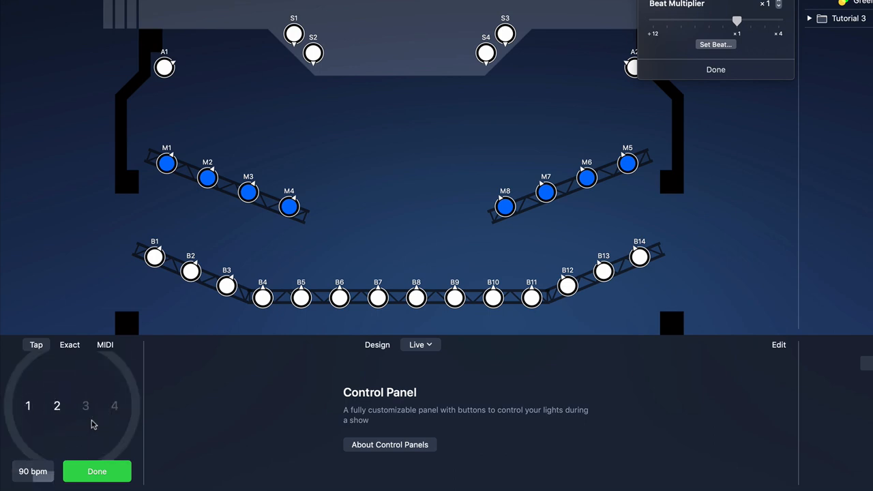
{"action": "left_click", "coordinate": [82, 420]}
{"action": "left_click", "coordinate": [93, 424]}
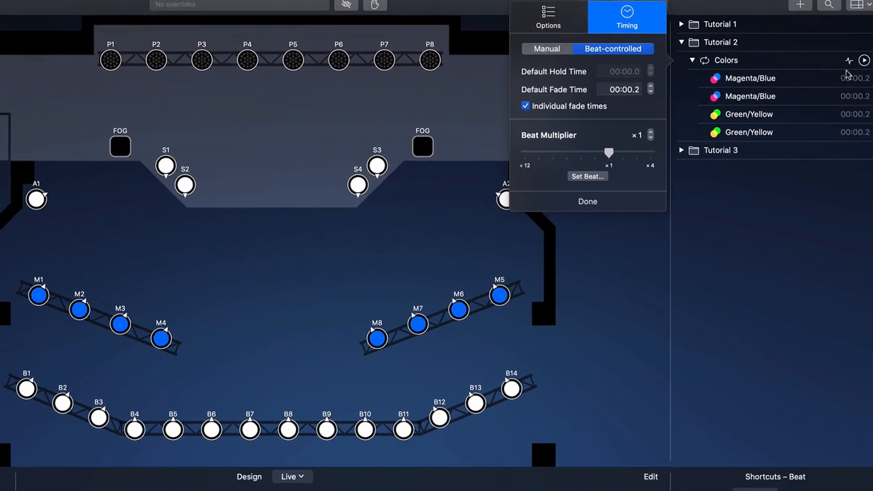
{"action": "left_click", "coordinate": [864, 61]}
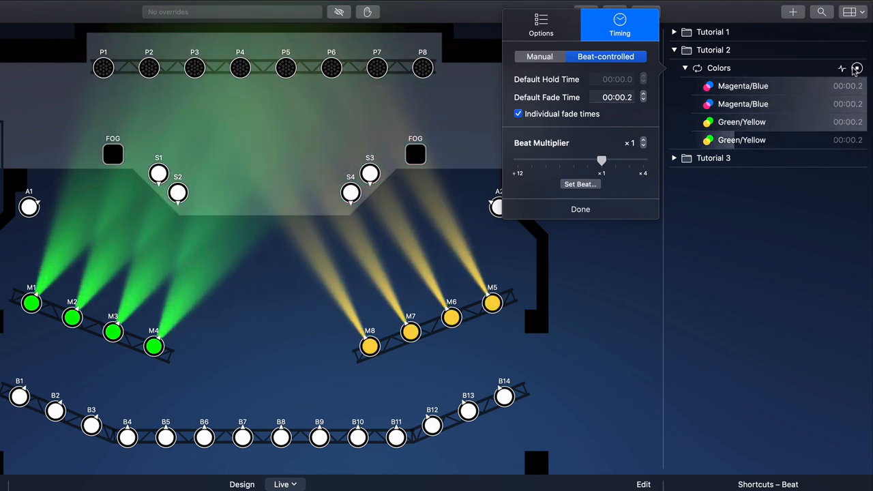
{"action": "left_click", "coordinate": [855, 70]}
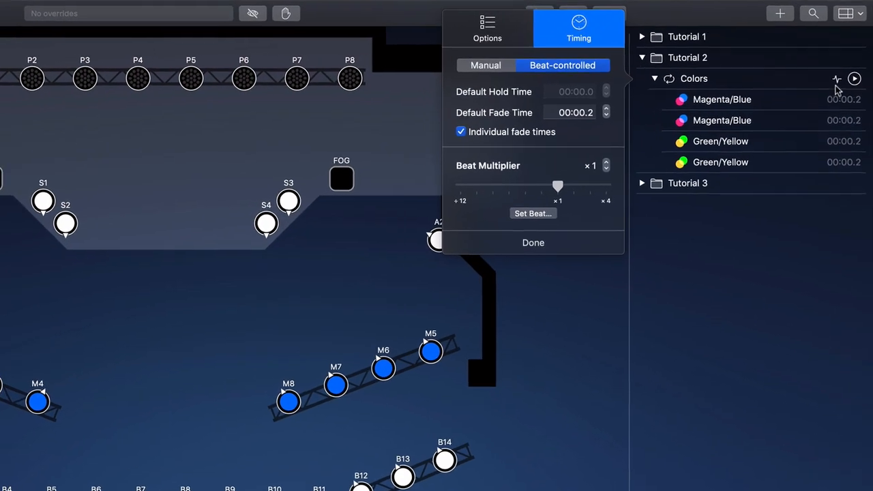
Set the Beat Multiplier of the Colors sequence to ×4 and play the sequence
{"action": "left_click_drag", "start_coordinate": [478, 233], "coordinate": [536, 235]}
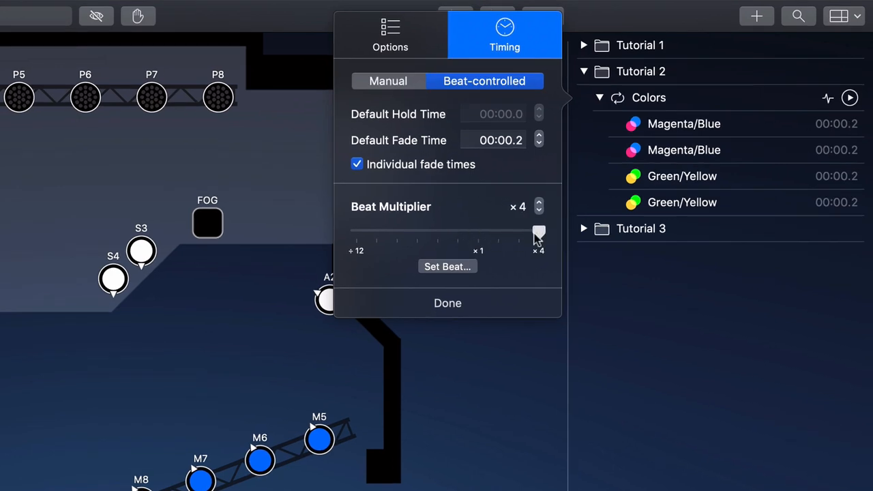
{"action": "left_click", "coordinate": [848, 99]}
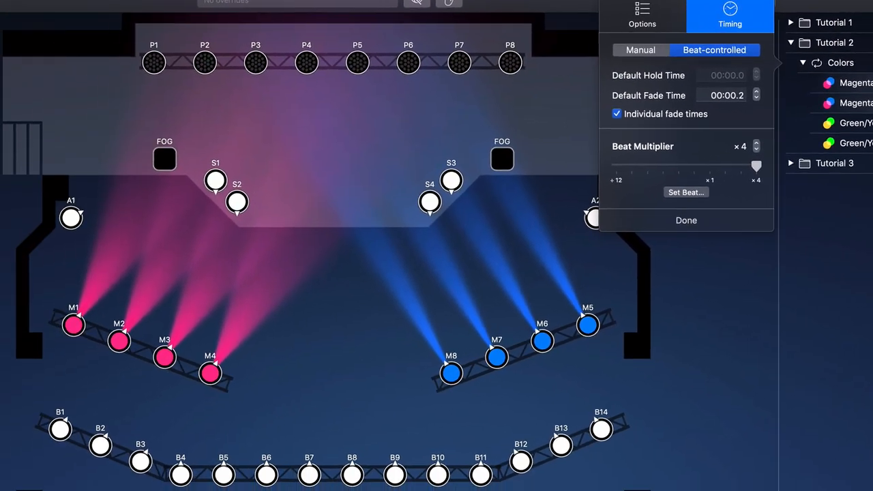